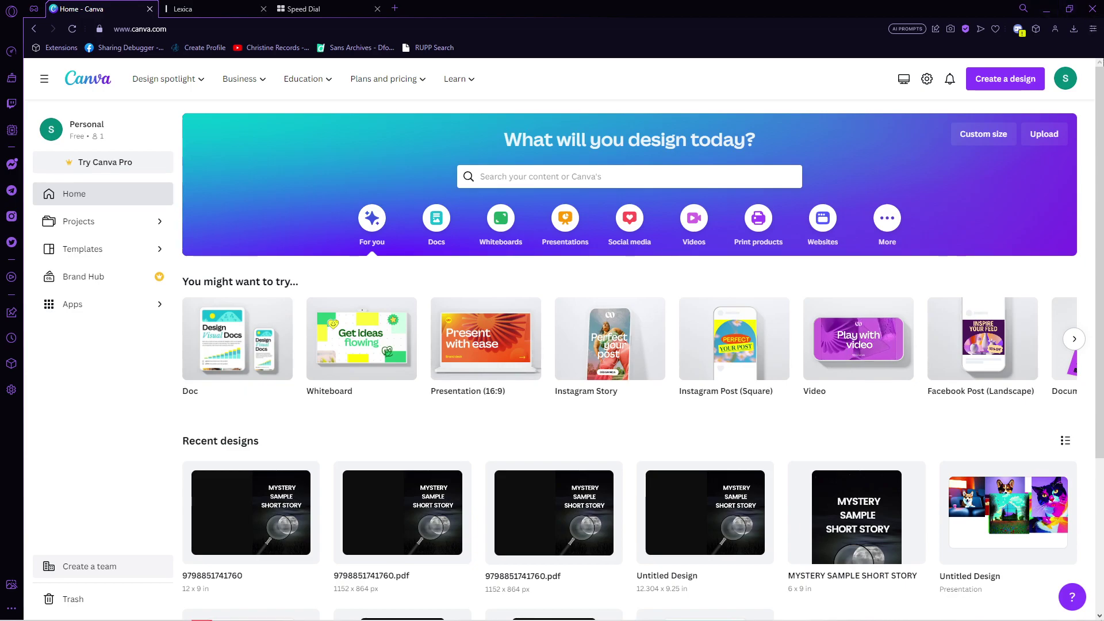
- Create a new blank design in the Presentation (16:9) format
{"action": "left_click", "coordinate": [1007, 78]}
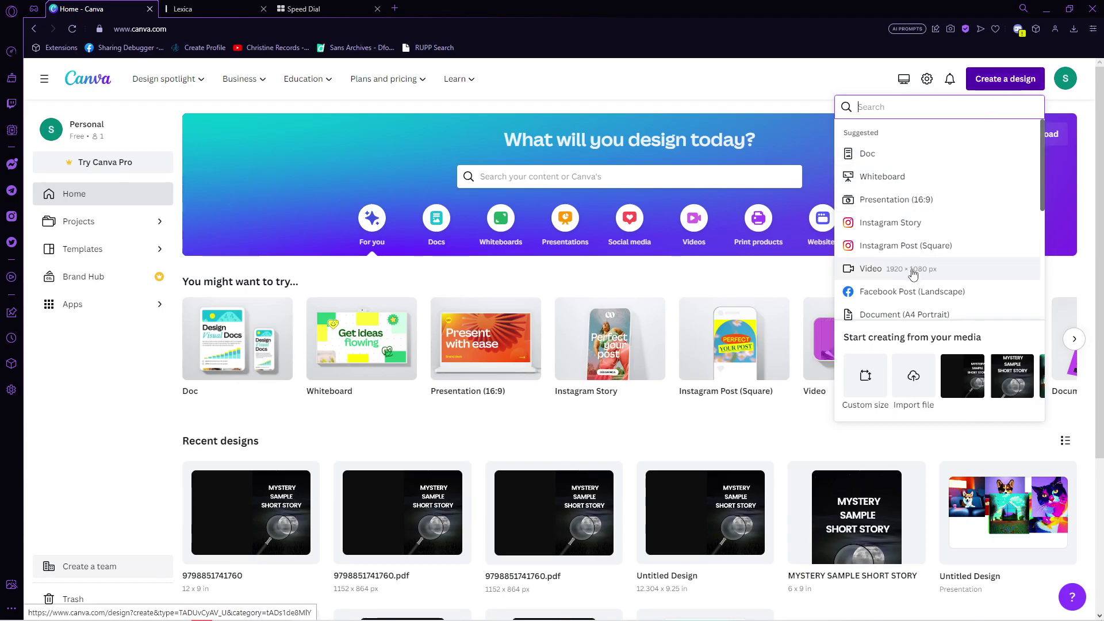
{"action": "scroll", "coordinate": [918, 314], "scroll_direction": "down", "scroll_amount": 2}
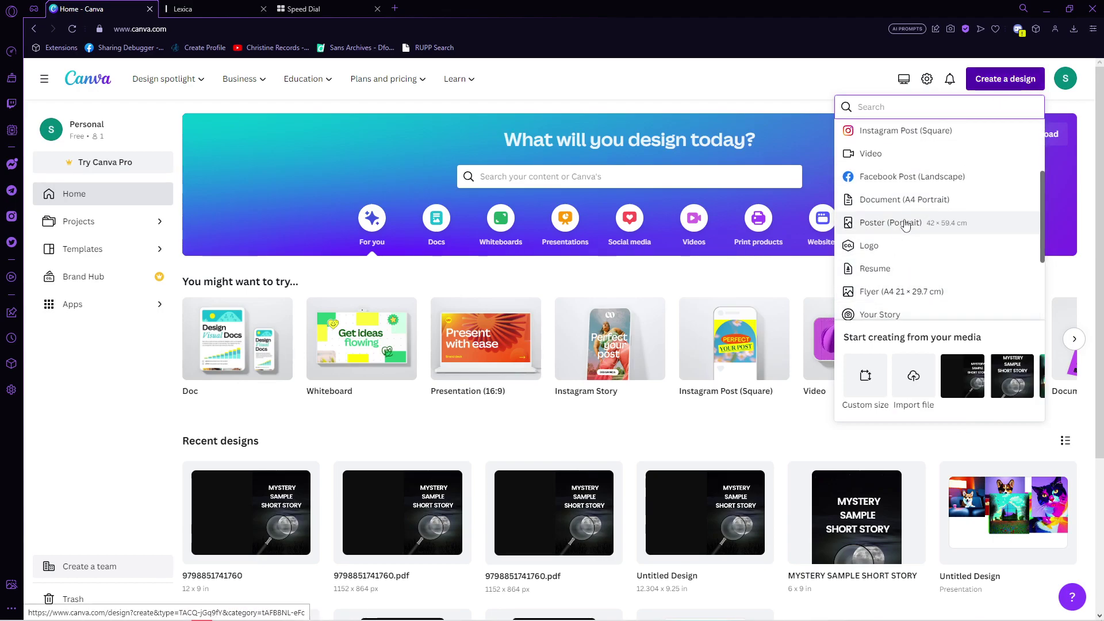
{"action": "scroll", "coordinate": [904, 228], "scroll_direction": "down", "scroll_amount": 2}
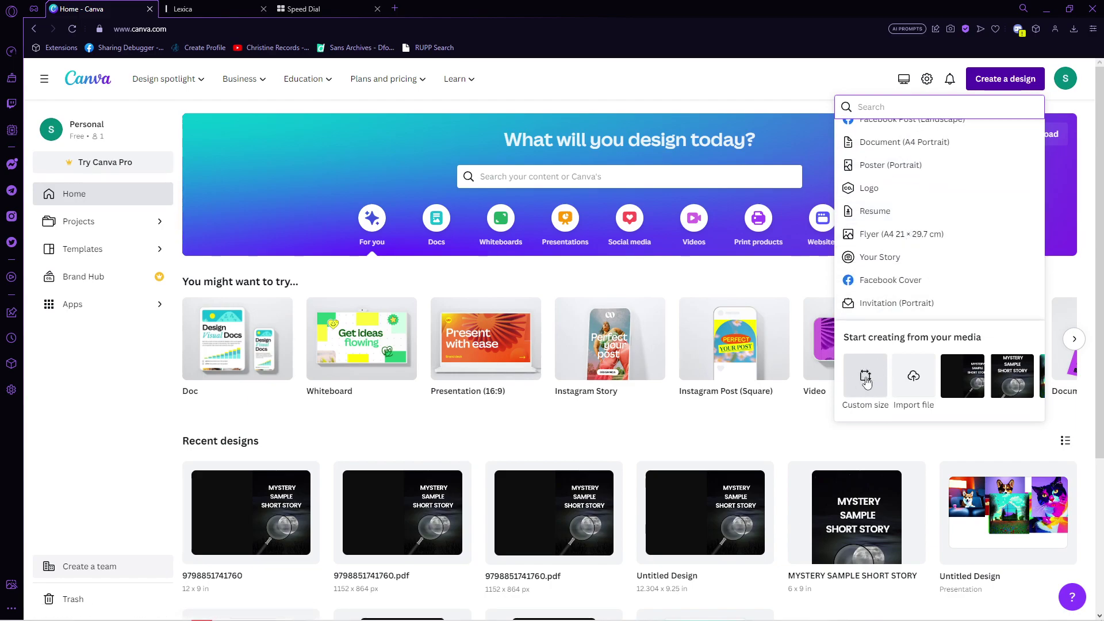
{"action": "scroll", "coordinate": [943, 257], "scroll_direction": "down", "scroll_amount": 2}
{"action": "scroll", "coordinate": [933, 286], "scroll_direction": "up", "scroll_amount": 4}
{"action": "scroll", "coordinate": [932, 286], "scroll_direction": "up", "scroll_amount": 2}
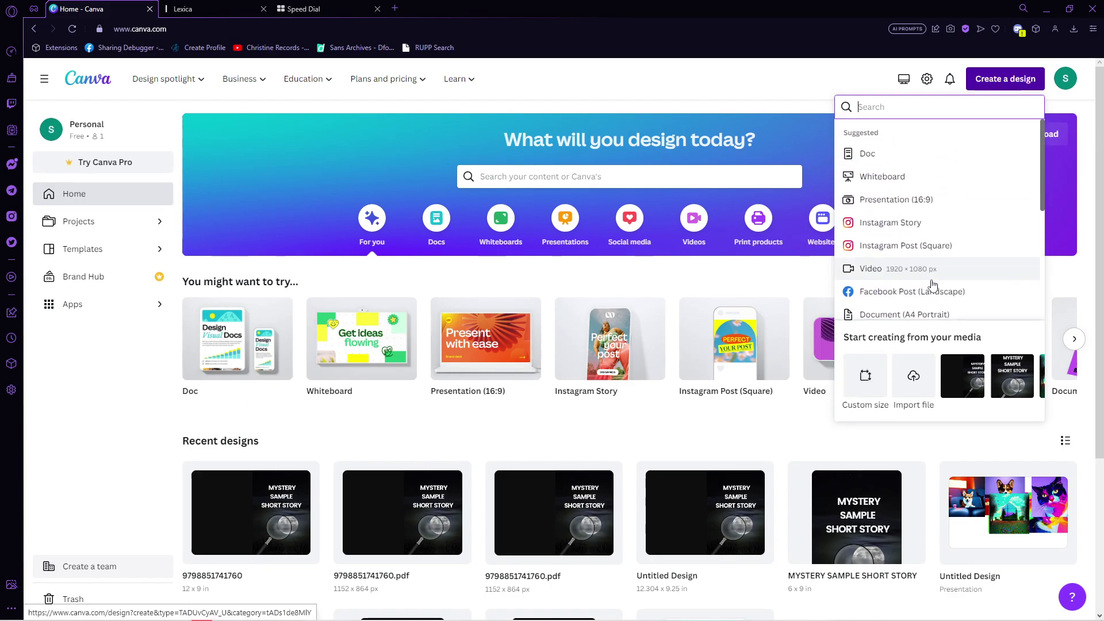
{"action": "left_click", "coordinate": [910, 199]}
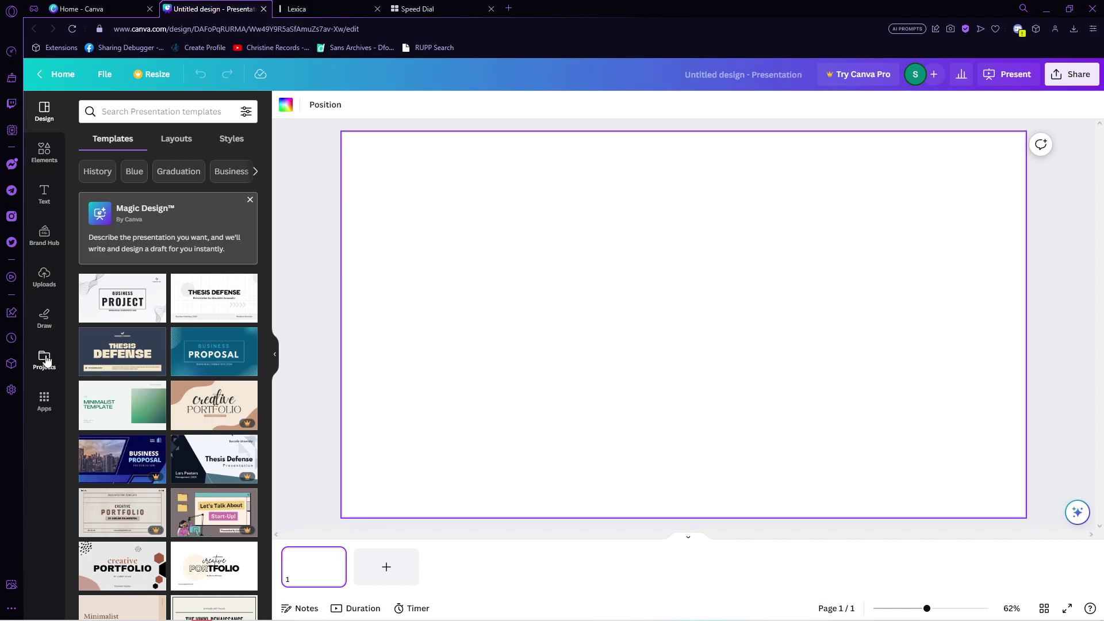
- Find the Text to Image app among the available apps and open it for this design
{"action": "left_click", "coordinate": [41, 399]}
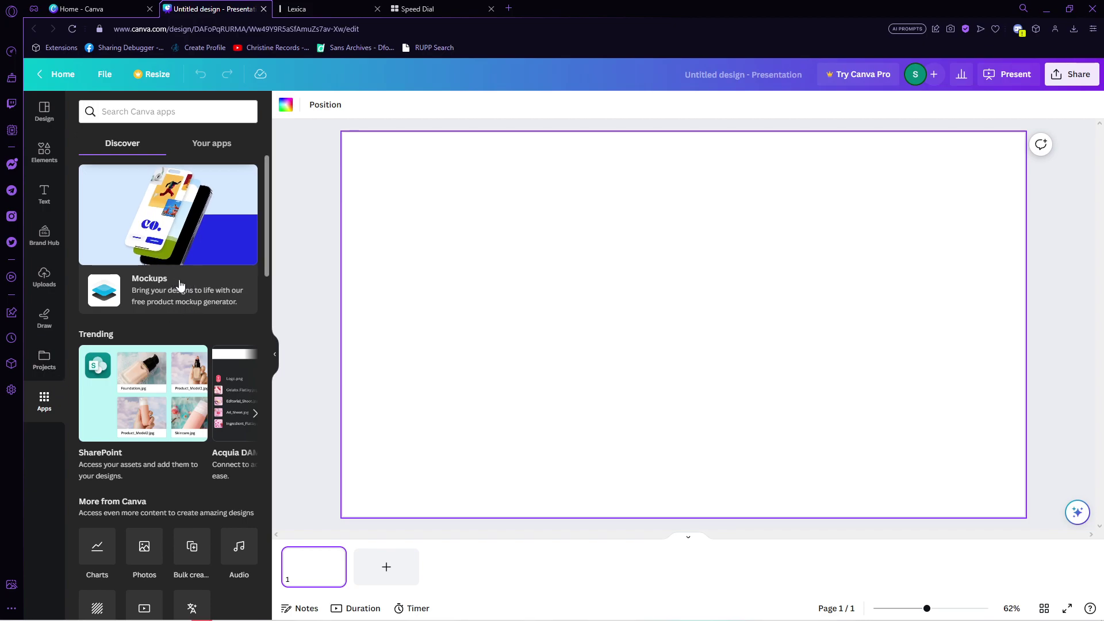
{"action": "scroll", "coordinate": [180, 284], "scroll_direction": "down", "scroll_amount": 4}
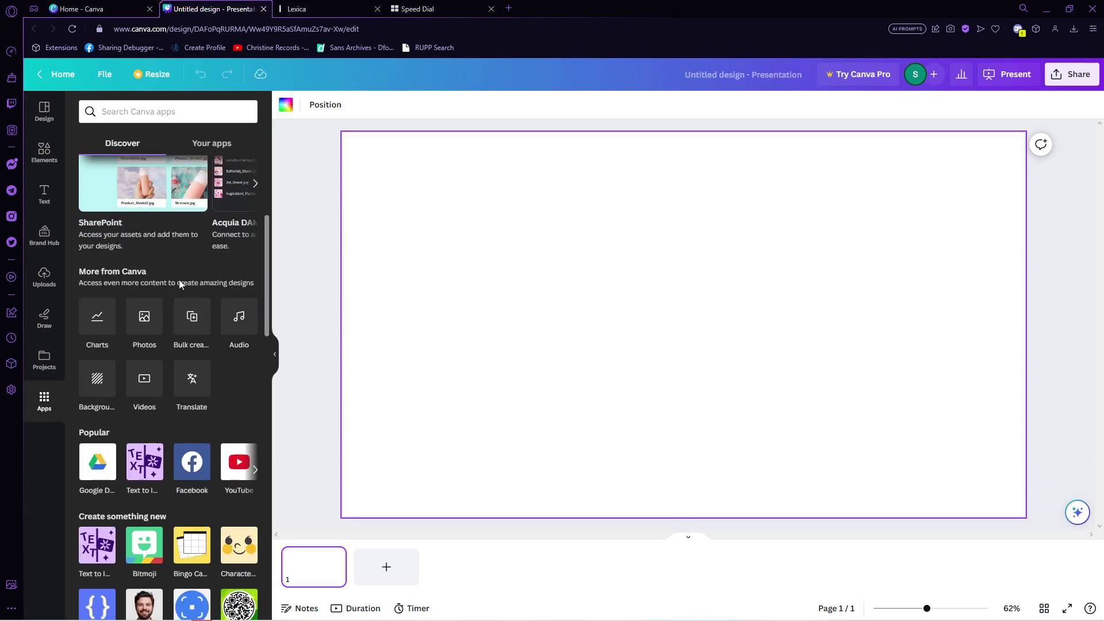
{"action": "left_click", "coordinate": [96, 549]}
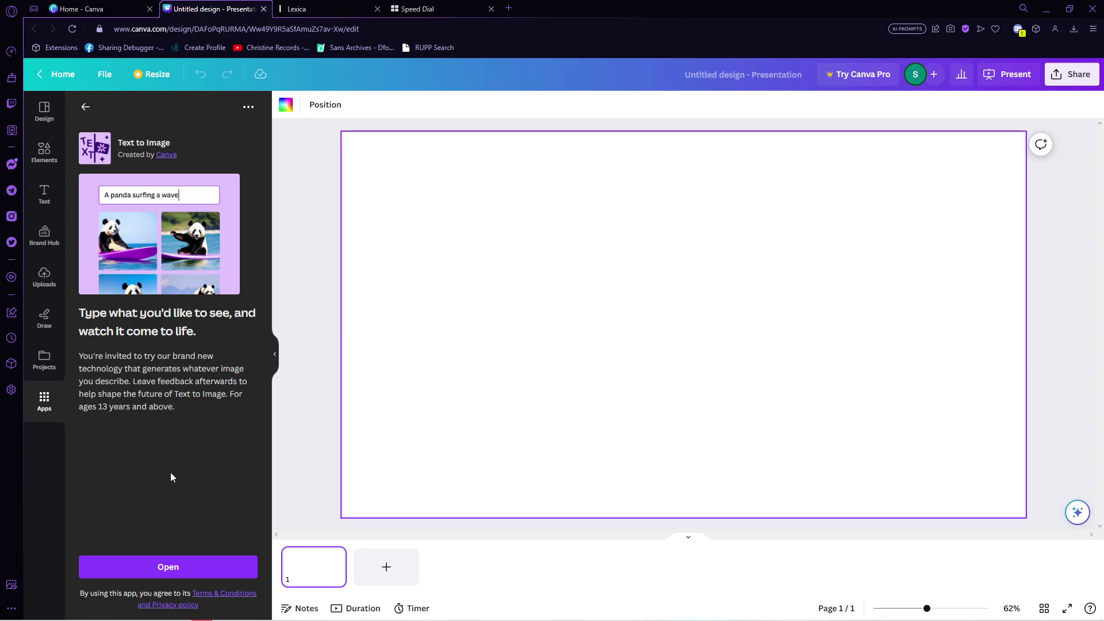
{"action": "left_click", "coordinate": [173, 571]}
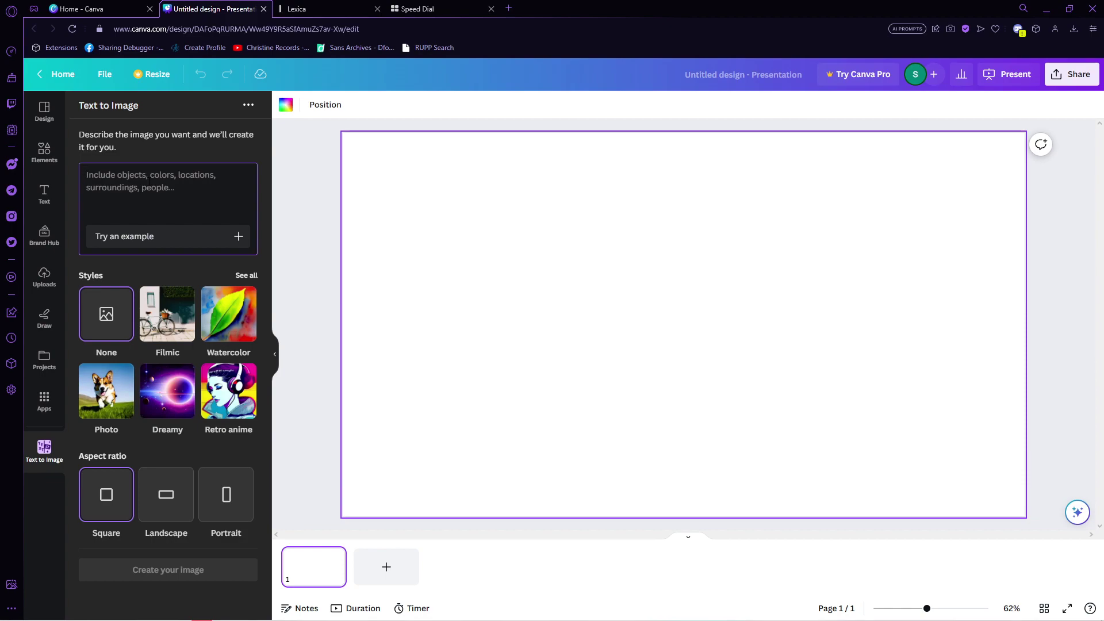
- Describe the image as "cat face covered in paint beside another cat" and choose the Neon style from the full style list
{"action": "type", "text": "cat face covered in paint beside another cat"}
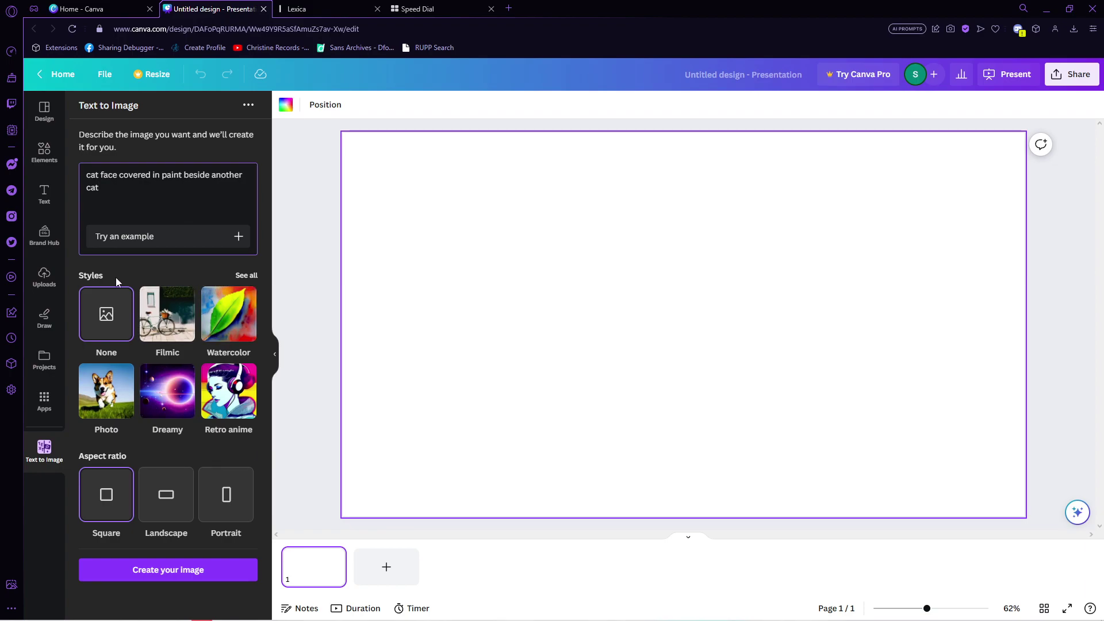
{"action": "left_click", "coordinate": [246, 275]}
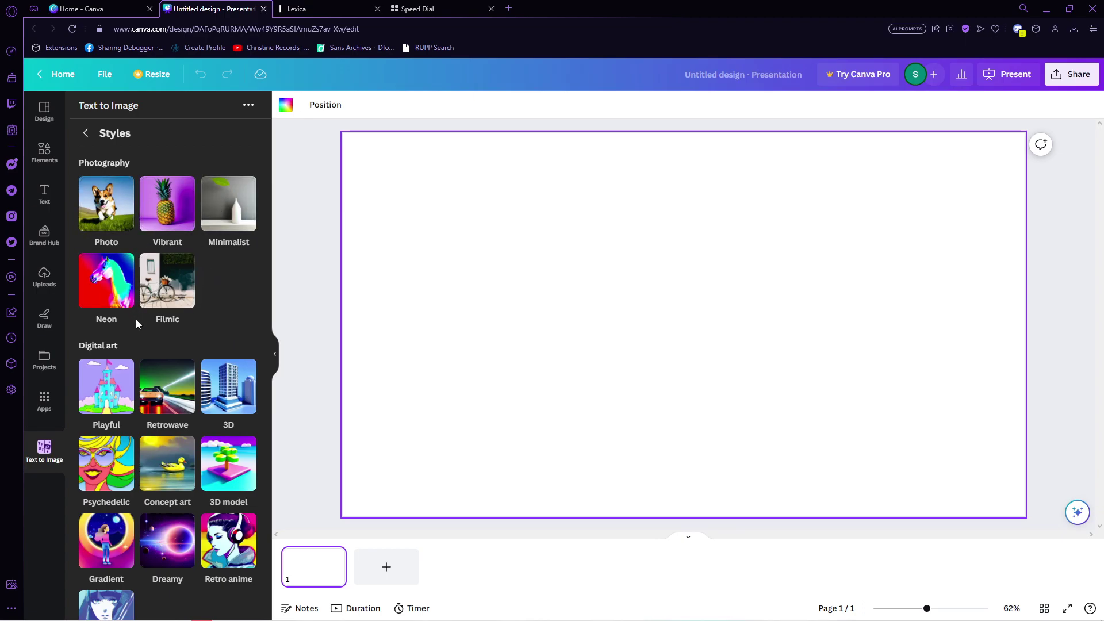
{"action": "scroll", "coordinate": [160, 337], "scroll_direction": "down", "scroll_amount": 1}
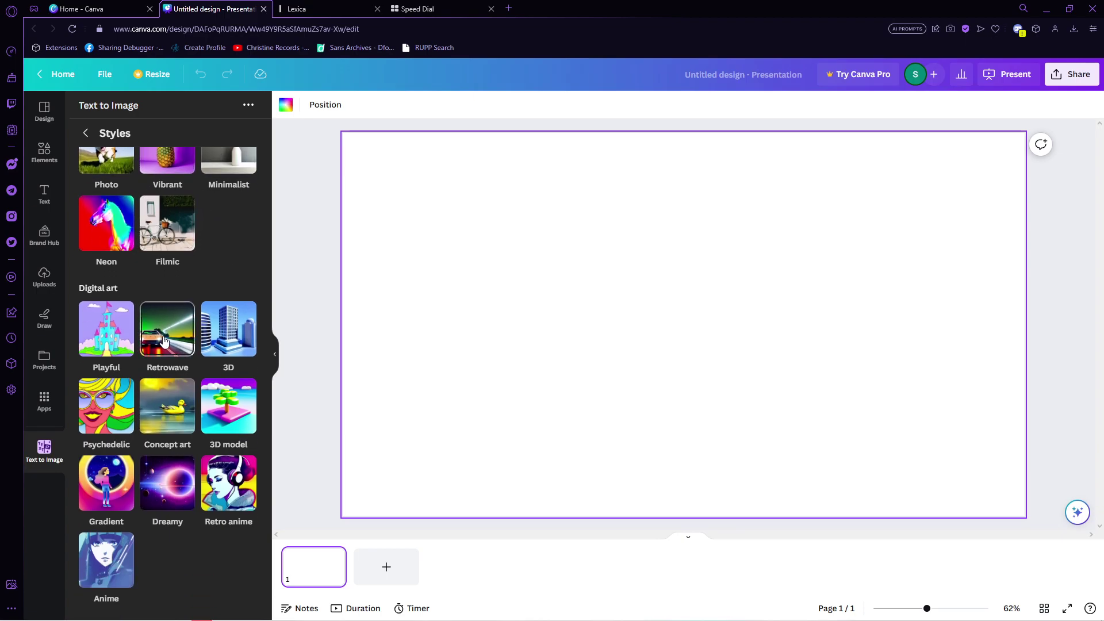
{"action": "scroll", "coordinate": [164, 340], "scroll_direction": "down", "scroll_amount": 3}
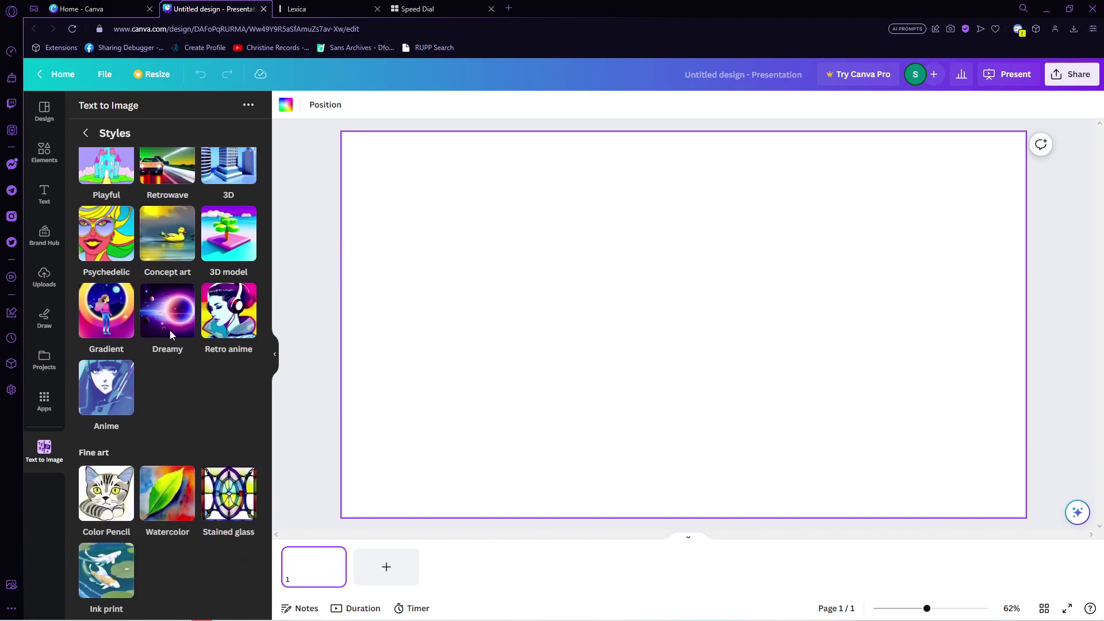
{"action": "scroll", "coordinate": [135, 458], "scroll_direction": "up", "scroll_amount": 4}
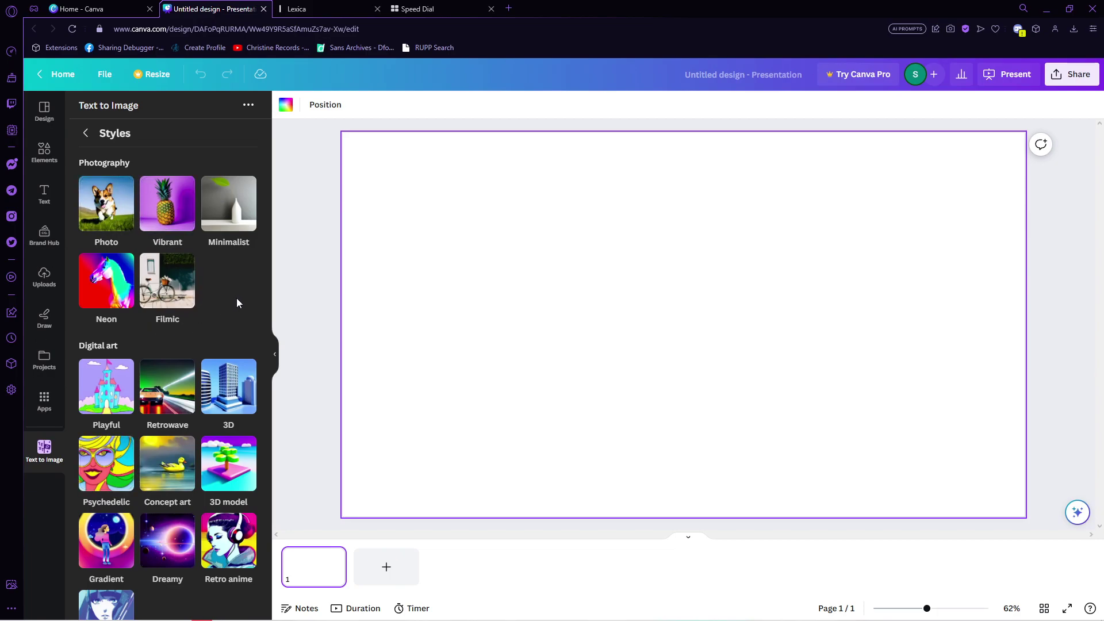
{"action": "left_click", "coordinate": [105, 285]}
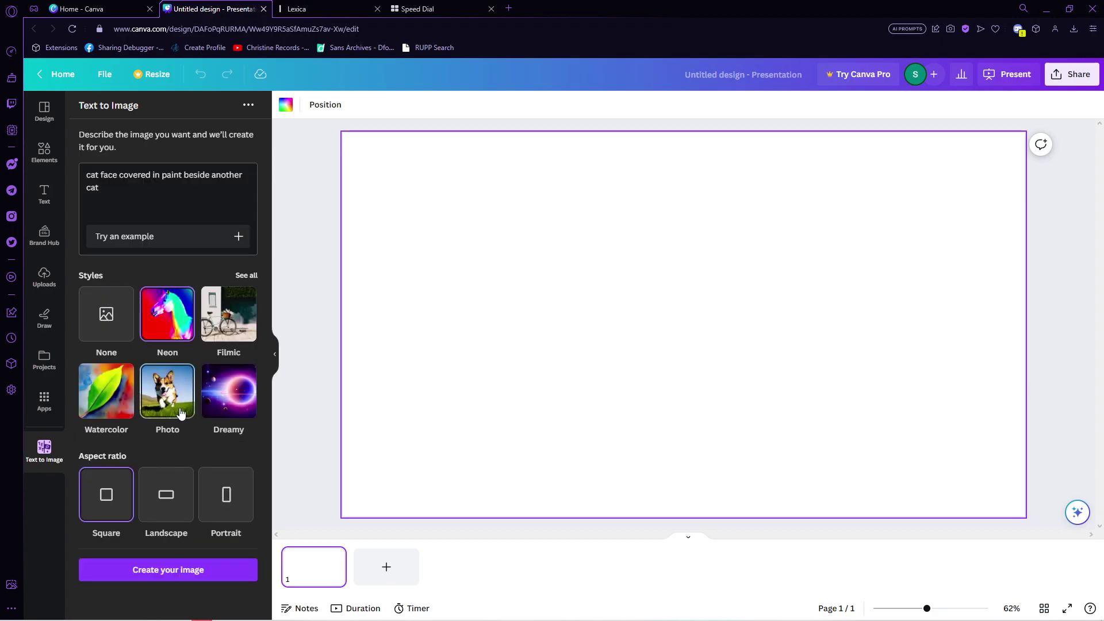
- Try the landscape and portrait aspect ratios, settle on Square, and generate the images
{"action": "left_click", "coordinate": [166, 495]}
{"action": "left_click", "coordinate": [109, 495]}
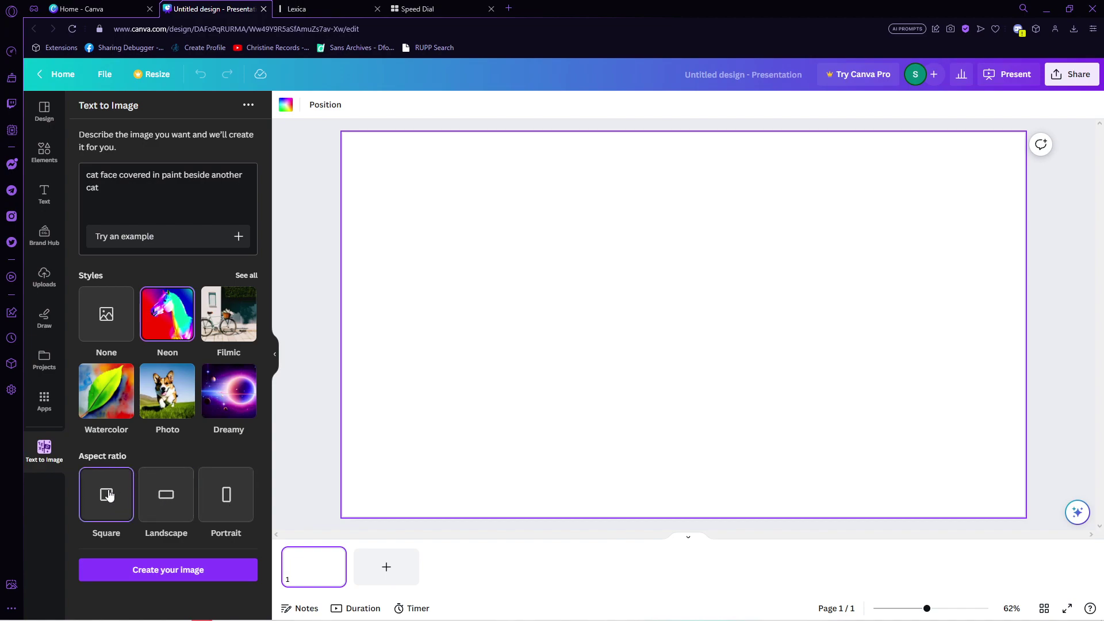
{"action": "left_click", "coordinate": [164, 499]}
{"action": "left_click", "coordinate": [241, 494]}
{"action": "left_click", "coordinate": [107, 496]}
{"action": "left_click", "coordinate": [165, 498]}
{"action": "left_click", "coordinate": [107, 496]}
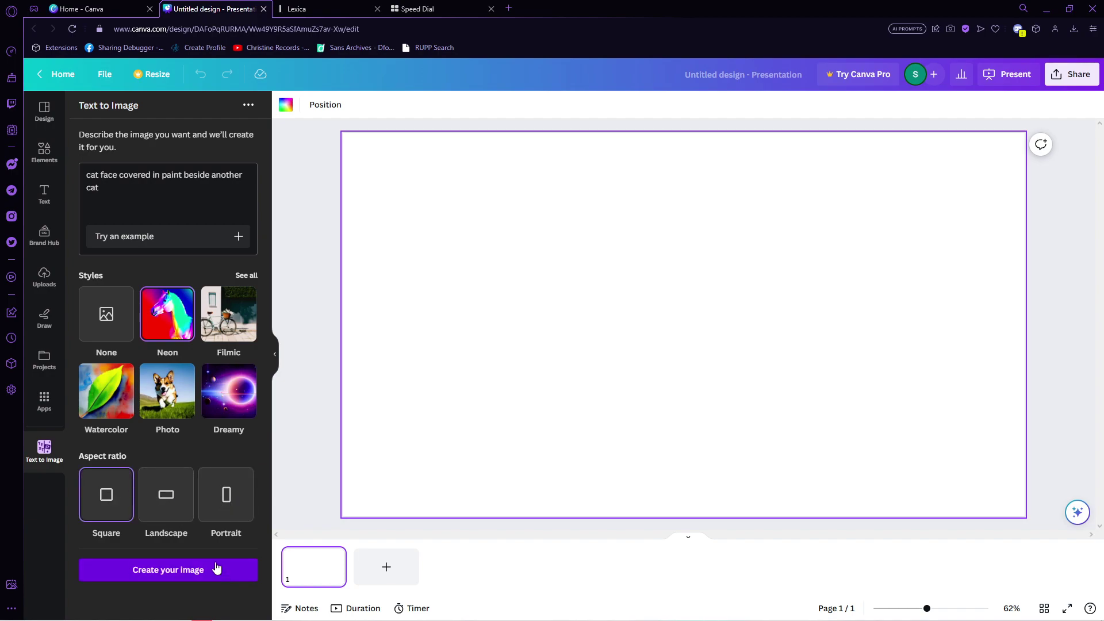
{"action": "left_click", "coordinate": [182, 577]}
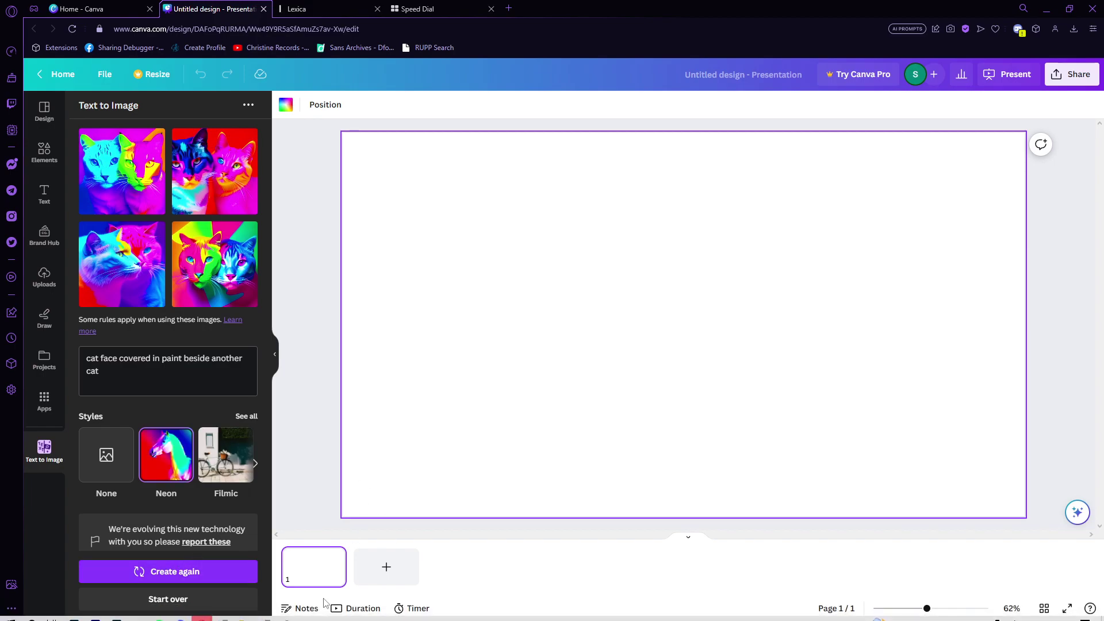
- Add the generated image of the blue and pink cats on red to the page and shrink it slightly
{"action": "left_click", "coordinate": [222, 163]}
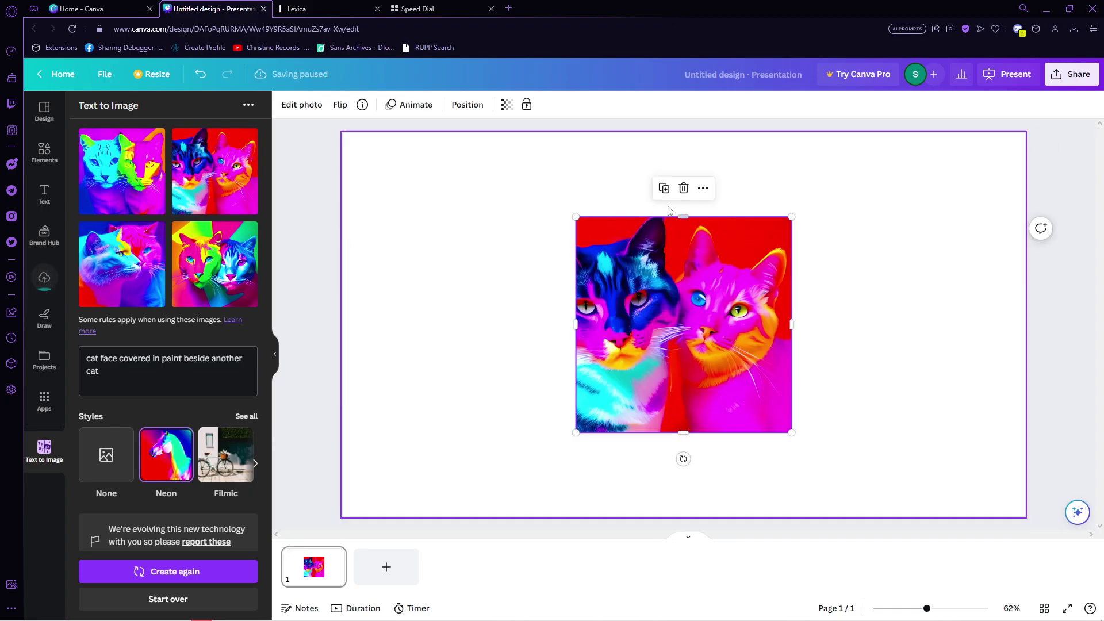
{"action": "left_click", "coordinate": [767, 183]}
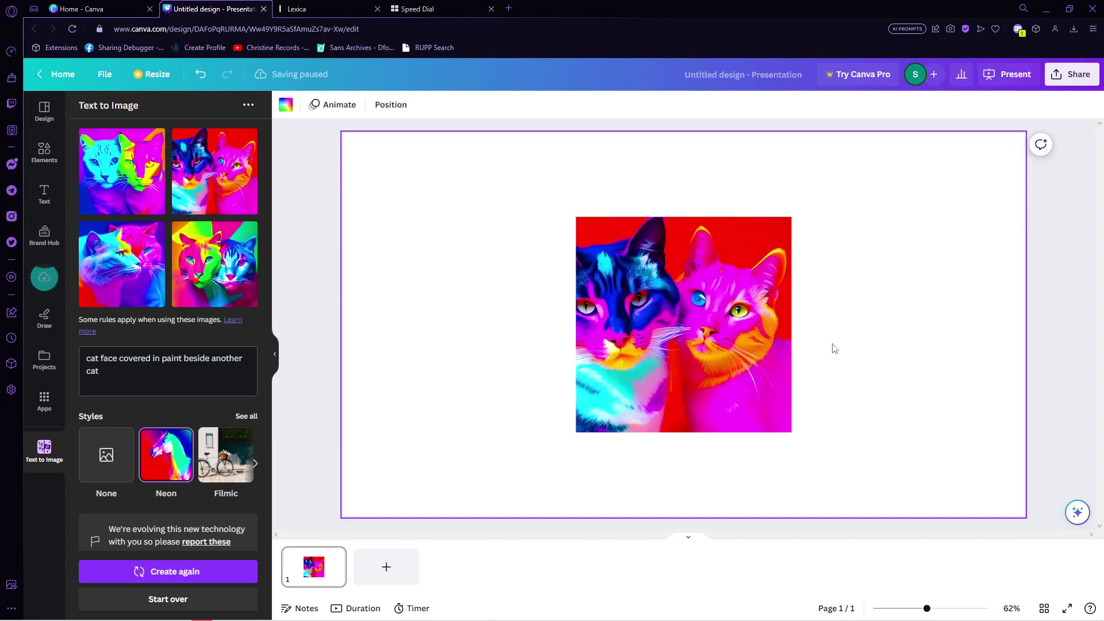
{"action": "left_click", "coordinate": [715, 354]}
{"action": "left_click_drag", "start_coordinate": [576, 216], "coordinate": [616, 257]}
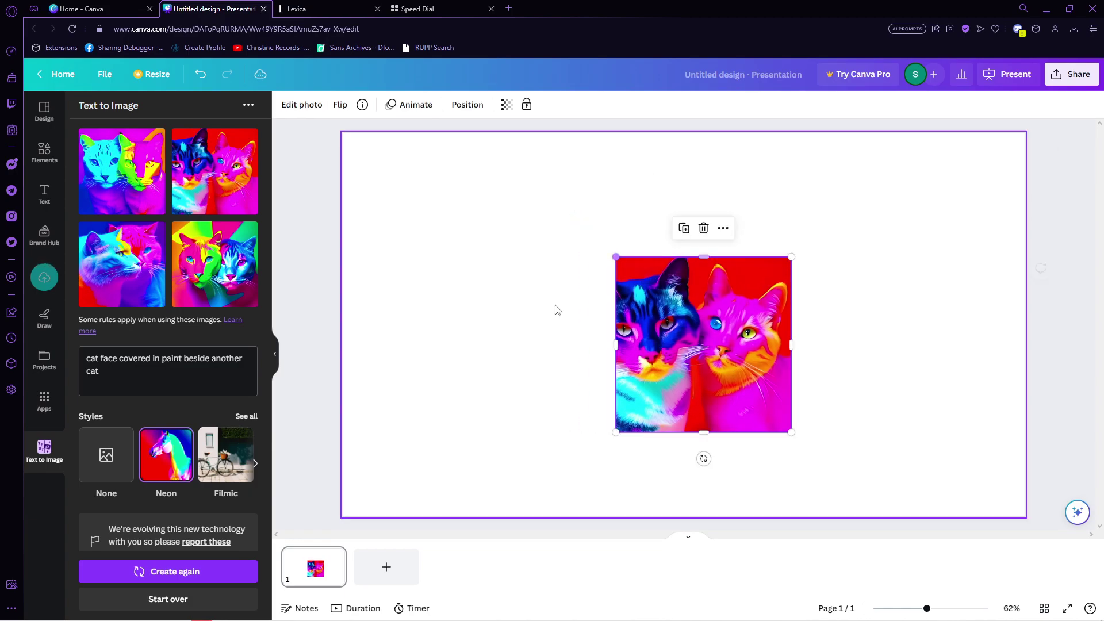
- Shorten the prompt to "cat beside another cat" and generate a new set of images
{"action": "double_click", "coordinate": [128, 358]}
{"action": "left_click_drag", "start_coordinate": [181, 358], "coordinate": [120, 359]}
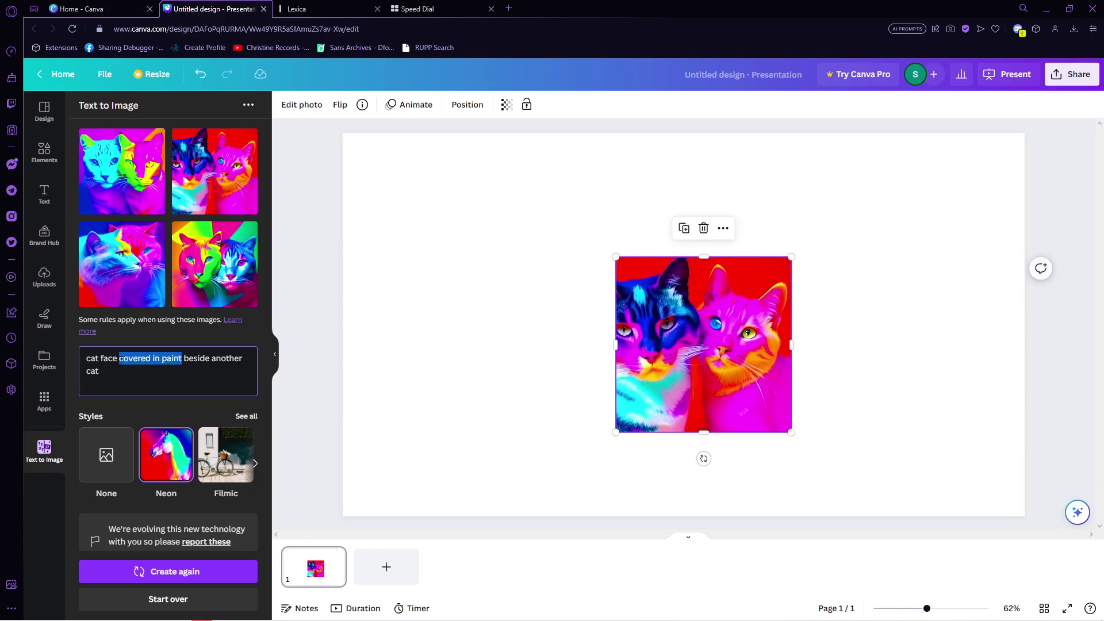
{"action": "key", "text": "BackSpace"}
{"action": "left_click", "coordinate": [203, 568]}
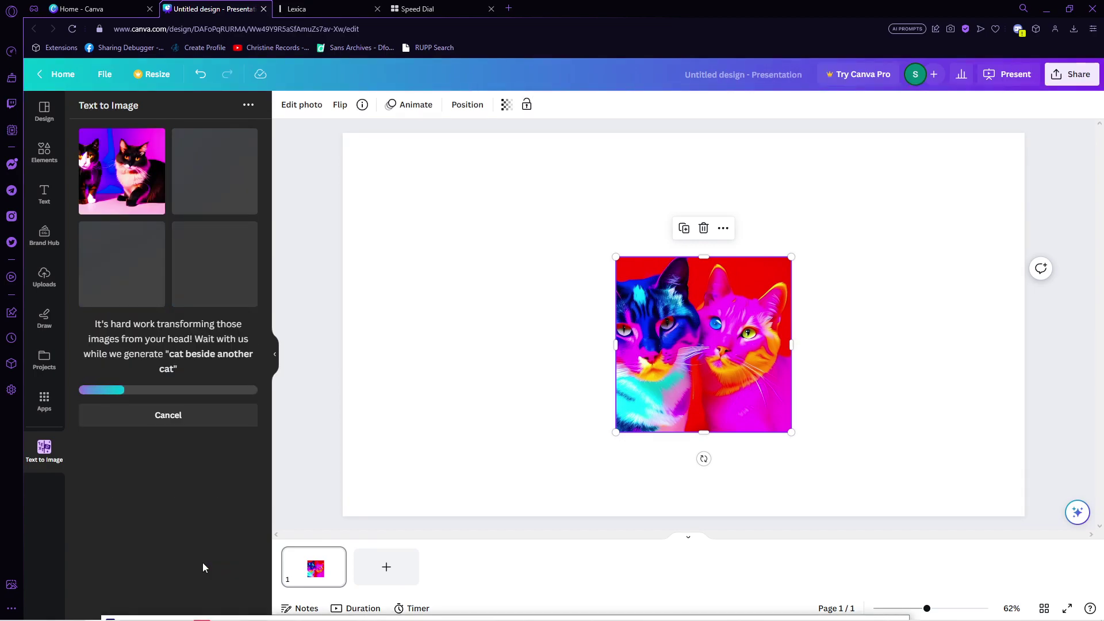
- Place the generated black-and-white cats image beside the existing picture on its left, resized and aligned to match
{"action": "left_click_drag", "start_coordinate": [123, 170], "coordinate": [517, 325]}
{"action": "left_click_drag", "start_coordinate": [399, 222], "coordinate": [434, 256]}
{"action": "left_click_drag", "start_coordinate": [434, 438], "coordinate": [439, 431]}
{"action": "left_click_drag", "start_coordinate": [574, 359], "coordinate": [563, 359]}
- Generate another set from the same prompt and place the yellow and red cats image right of the other two, matched in size
{"action": "left_click", "coordinate": [188, 571]}
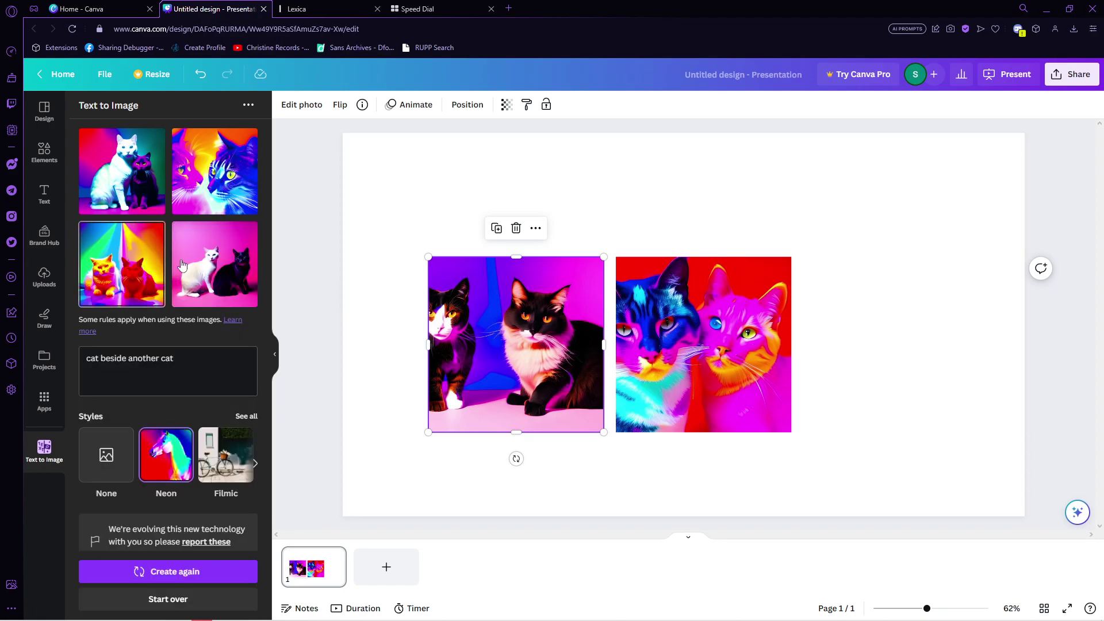
{"action": "left_click", "coordinate": [156, 277]}
{"action": "left_click_drag", "start_coordinate": [788, 227], "coordinate": [972, 257]}
{"action": "left_click", "coordinate": [999, 219]}
- Centre all three cat images together on the page, then shift the rightmost one so the gaps between them are equal
{"action": "left_click_drag", "start_coordinate": [323, 222], "coordinate": [986, 451]}
{"action": "left_click_drag", "start_coordinate": [907, 384], "coordinate": [886, 368]}
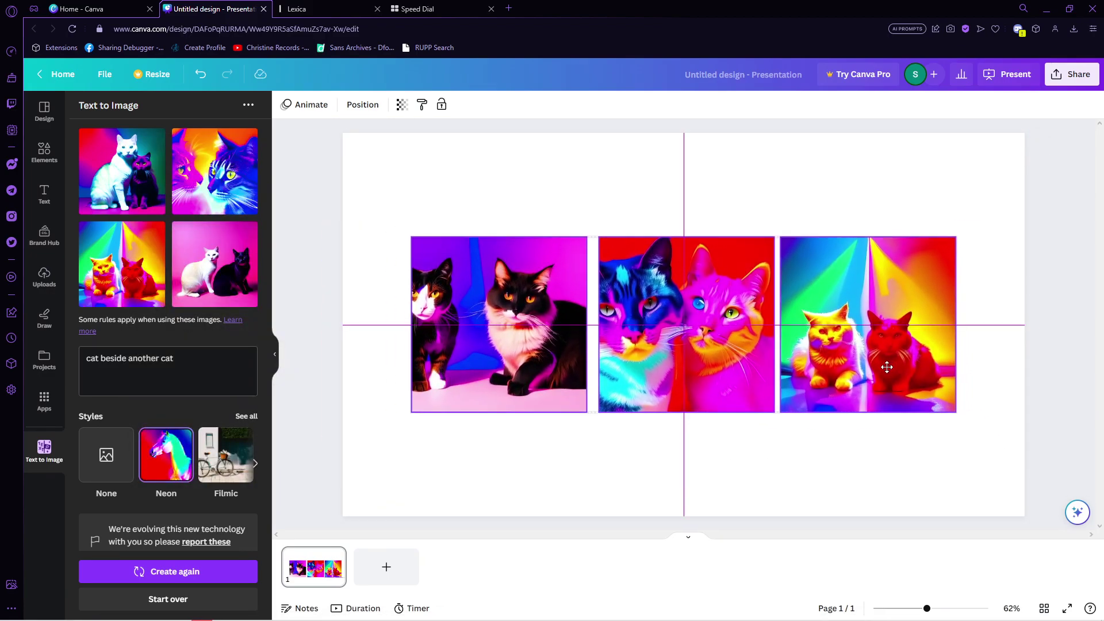
{"action": "left_click", "coordinate": [978, 290]}
{"action": "left_click_drag", "start_coordinate": [949, 294], "coordinate": [955, 294]}
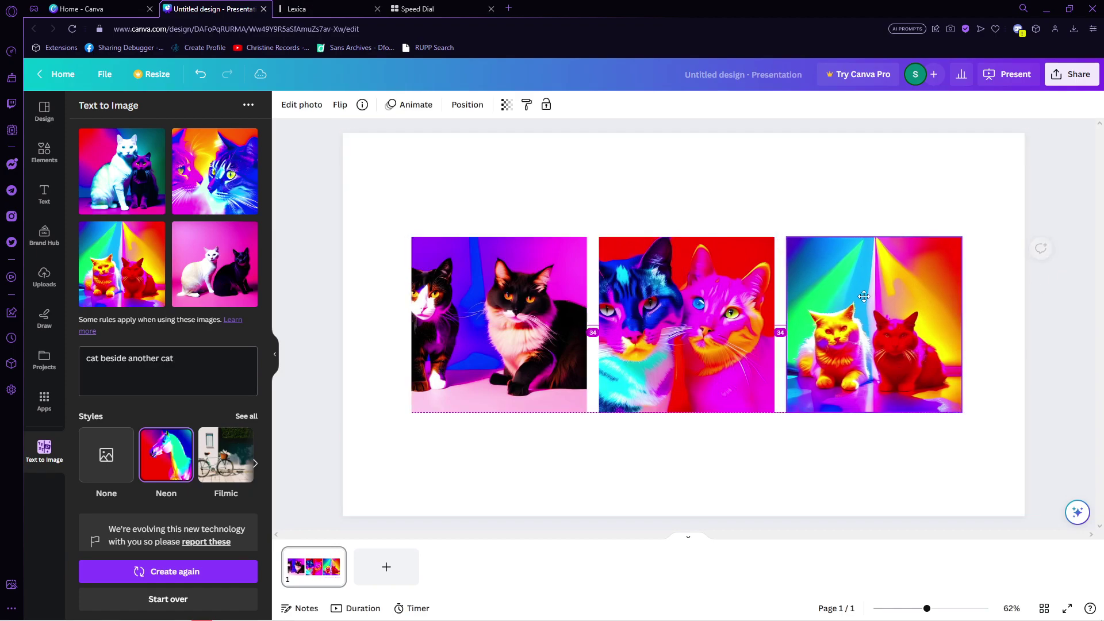
{"action": "left_click", "coordinate": [975, 294]}
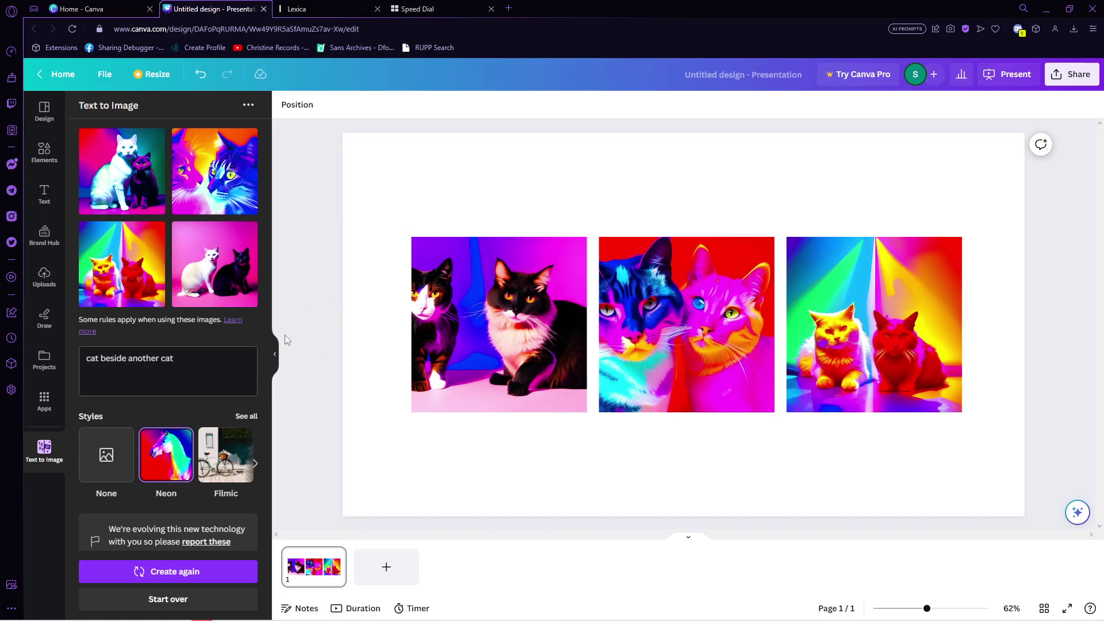
- Switch to the Lexica site and browse its home page gallery of AI-generated images
{"action": "left_click", "coordinate": [290, 4]}
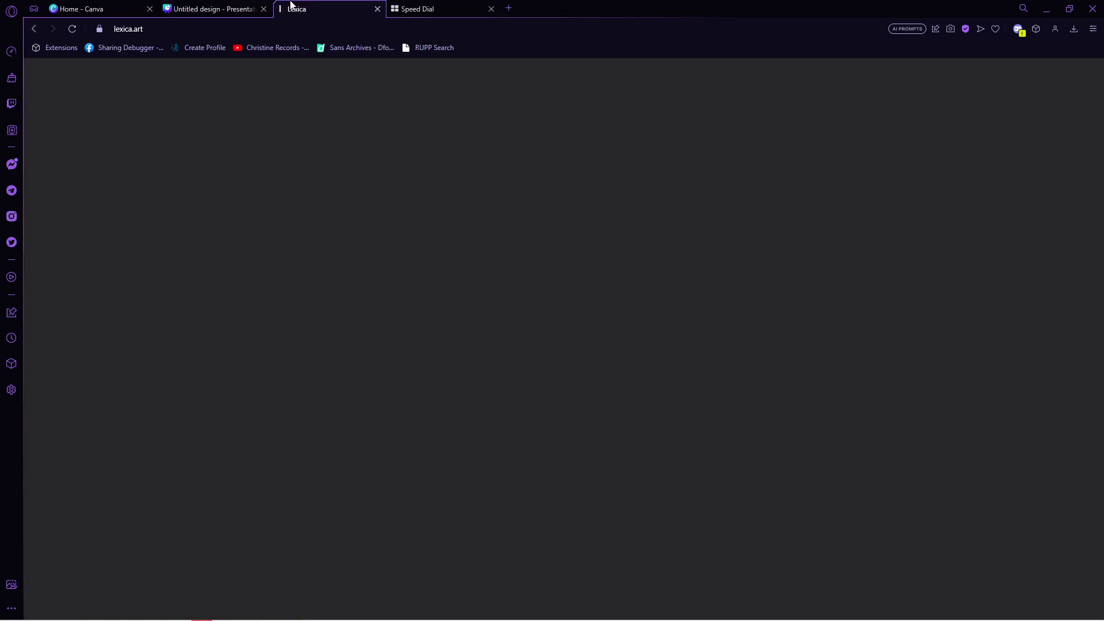
{"action": "scroll", "coordinate": [572, 221], "scroll_direction": "up", "scroll_amount": 1}
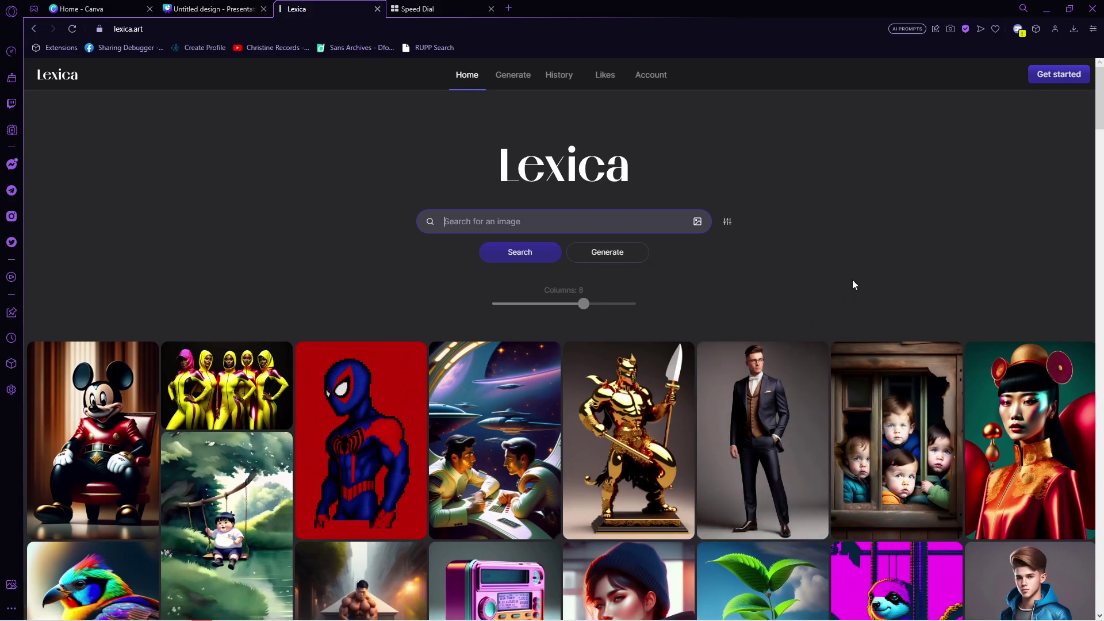
{"action": "scroll", "coordinate": [884, 276], "scroll_direction": "down", "scroll_amount": 4}
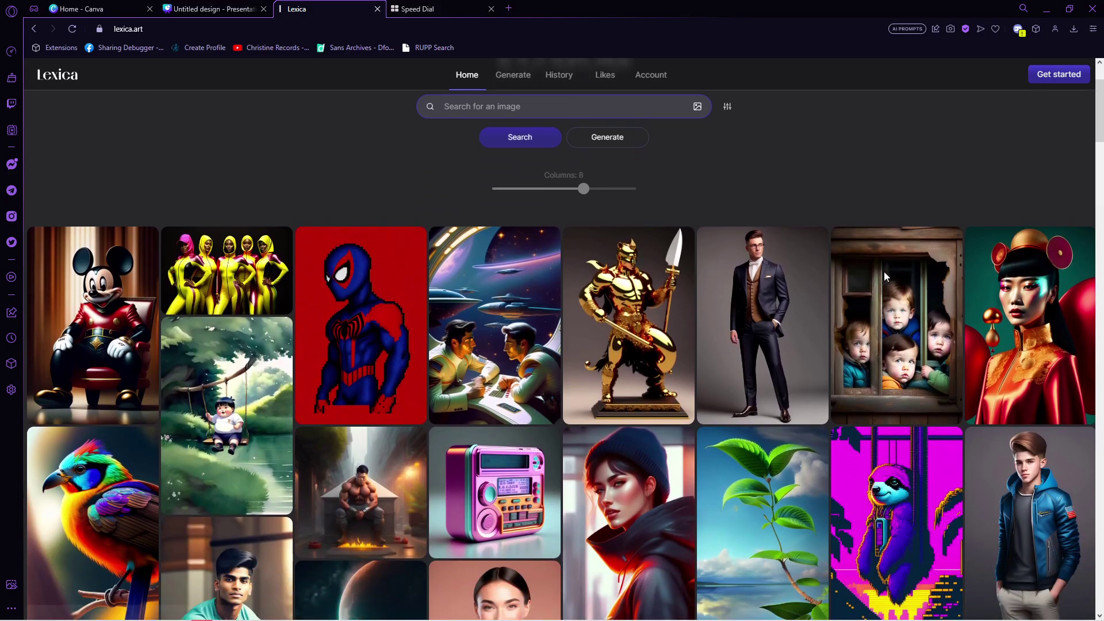
{"action": "scroll", "coordinate": [884, 277], "scroll_direction": "down", "scroll_amount": 7}
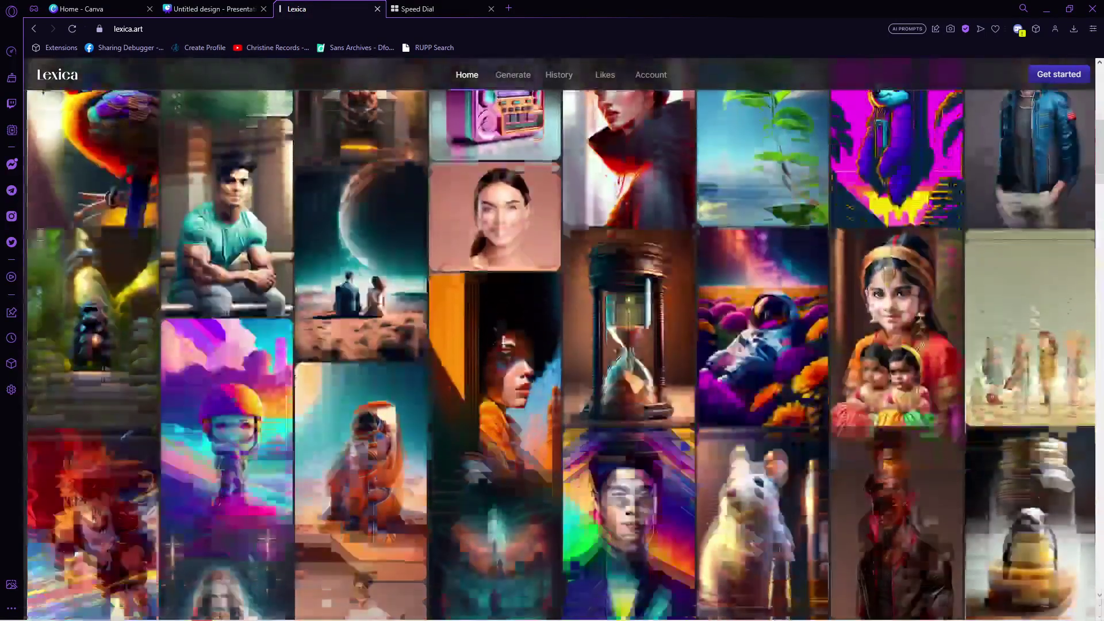
{"action": "scroll", "coordinate": [872, 281], "scroll_direction": "down", "scroll_amount": 6}
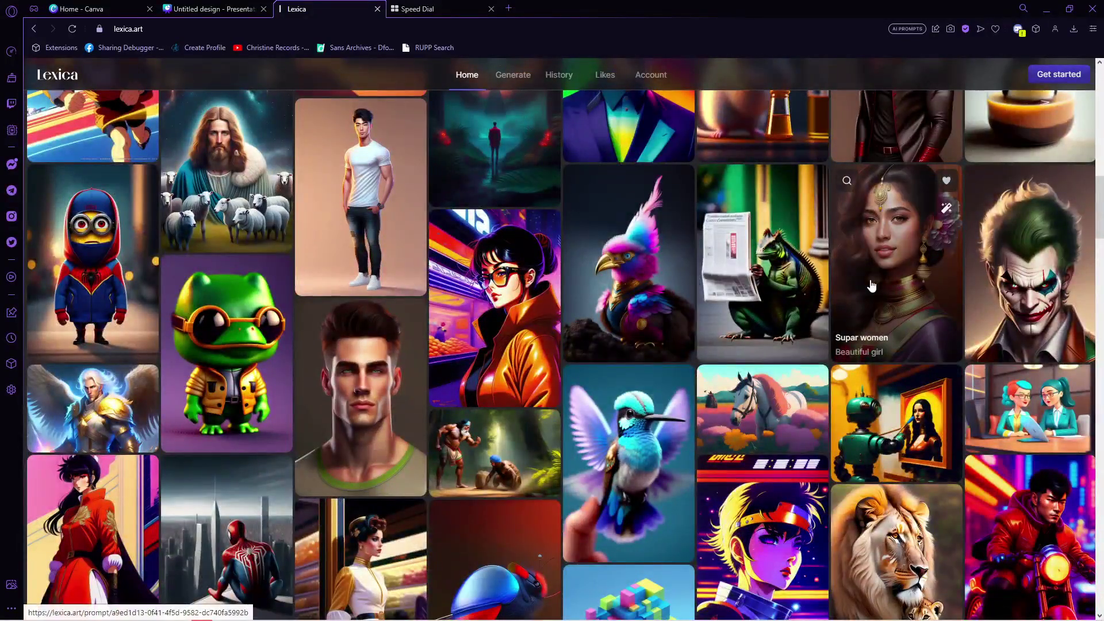
{"action": "scroll", "coordinate": [871, 286], "scroll_direction": "down", "scroll_amount": 4}
{"action": "scroll", "coordinate": [872, 283], "scroll_direction": "down", "scroll_amount": 6}
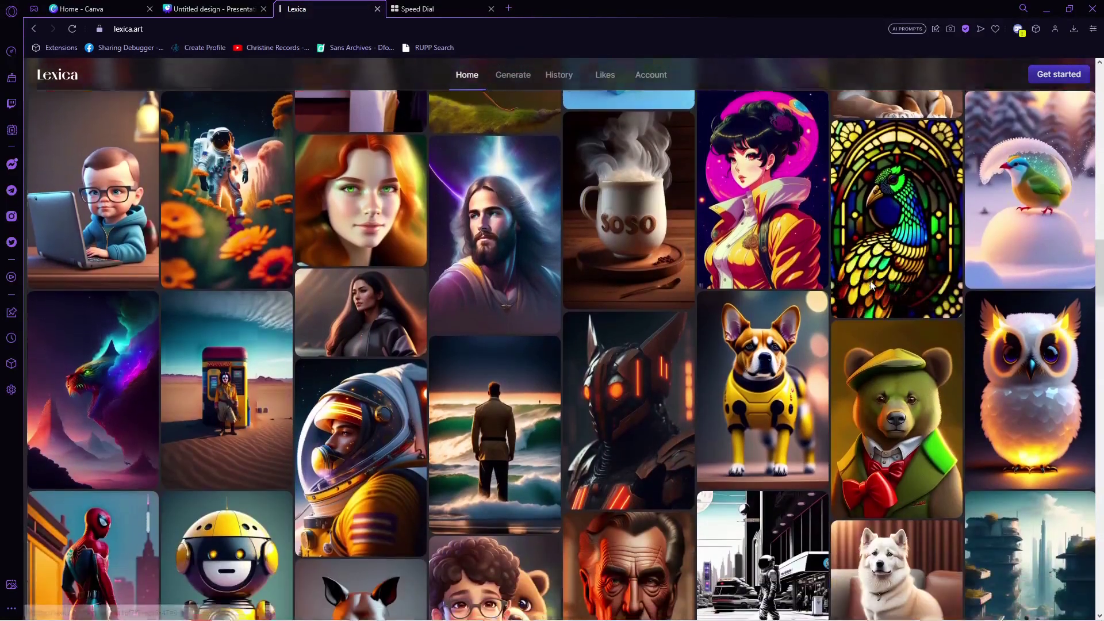
{"action": "scroll", "coordinate": [872, 286], "scroll_direction": "down", "scroll_amount": 8}
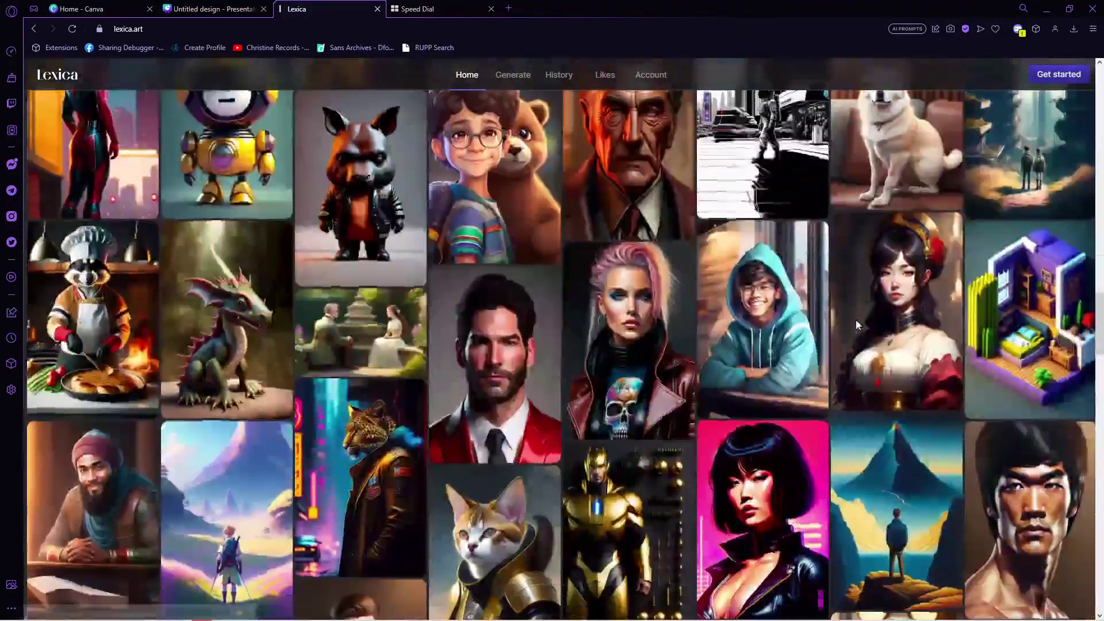
{"action": "scroll", "coordinate": [575, 385], "scroll_direction": "down", "scroll_amount": 6}
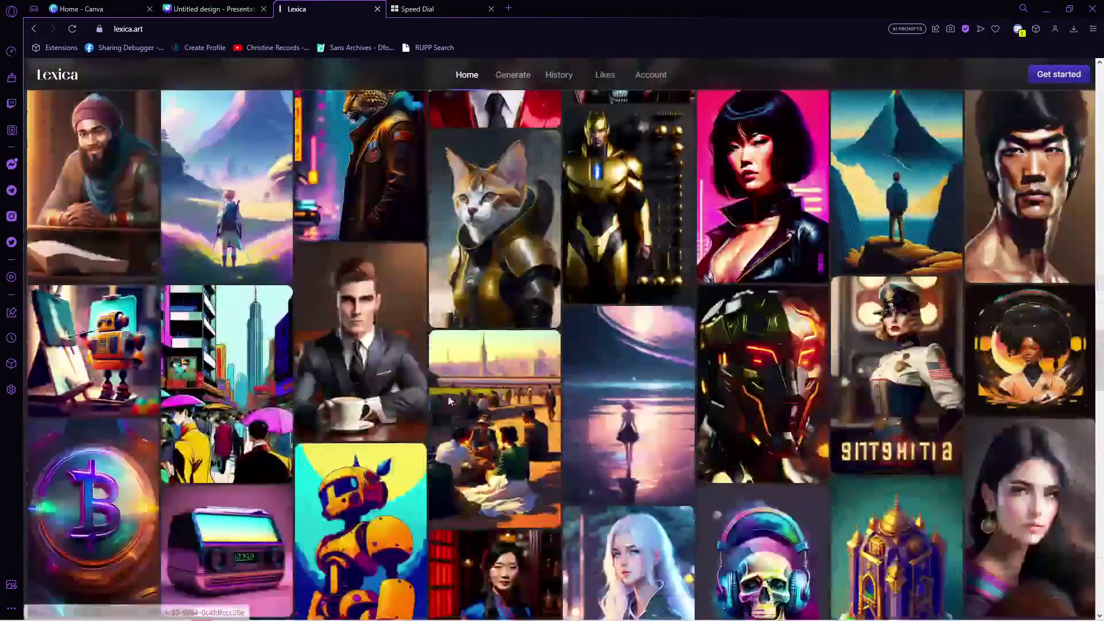
- Browse the Lexica gallery for the mouse in a green avocado image, open it and copy its prompt
{"action": "scroll", "coordinate": [455, 403], "scroll_direction": "down", "scroll_amount": 3}
{"action": "scroll", "coordinate": [311, 362], "scroll_direction": "down", "scroll_amount": 3}
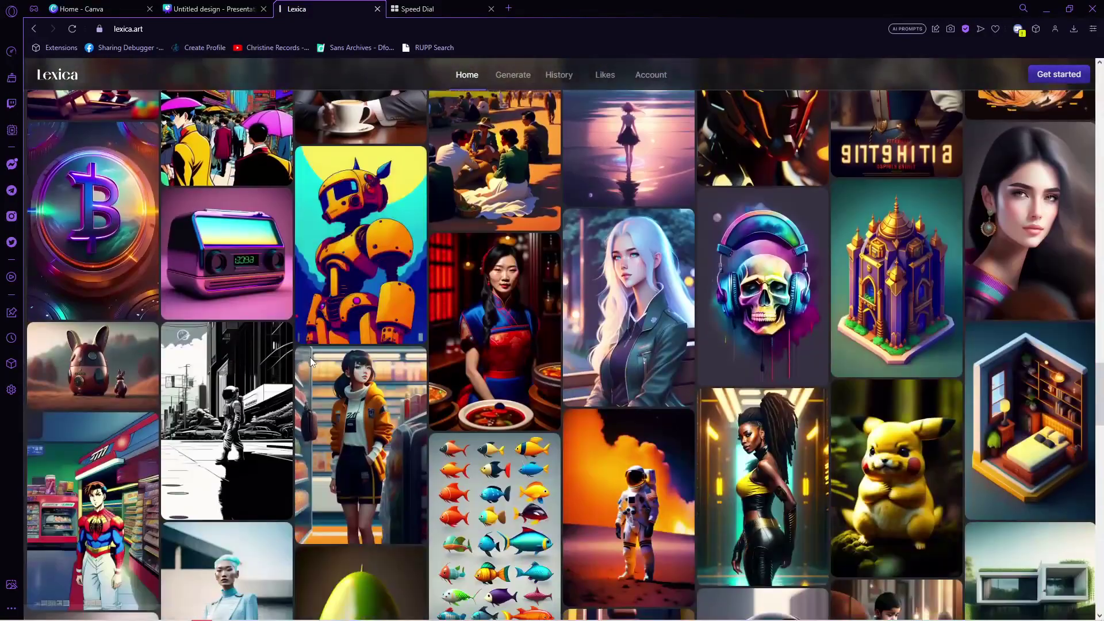
{"action": "scroll", "coordinate": [900, 410], "scroll_direction": "down", "scroll_amount": 7}
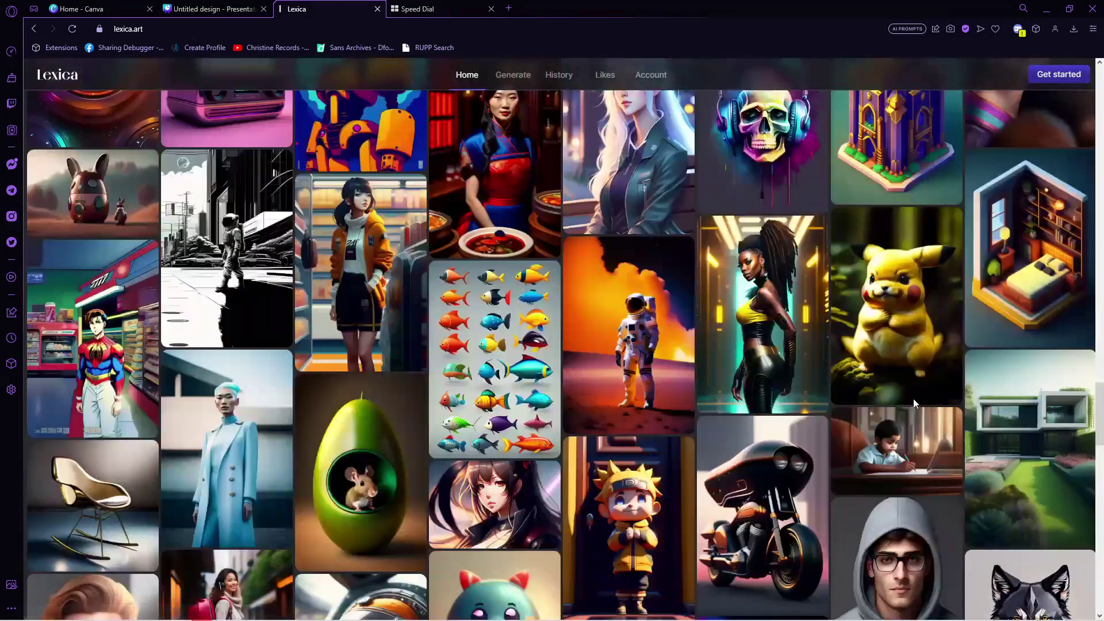
{"action": "scroll", "coordinate": [760, 417], "scroll_direction": "down", "scroll_amount": 1}
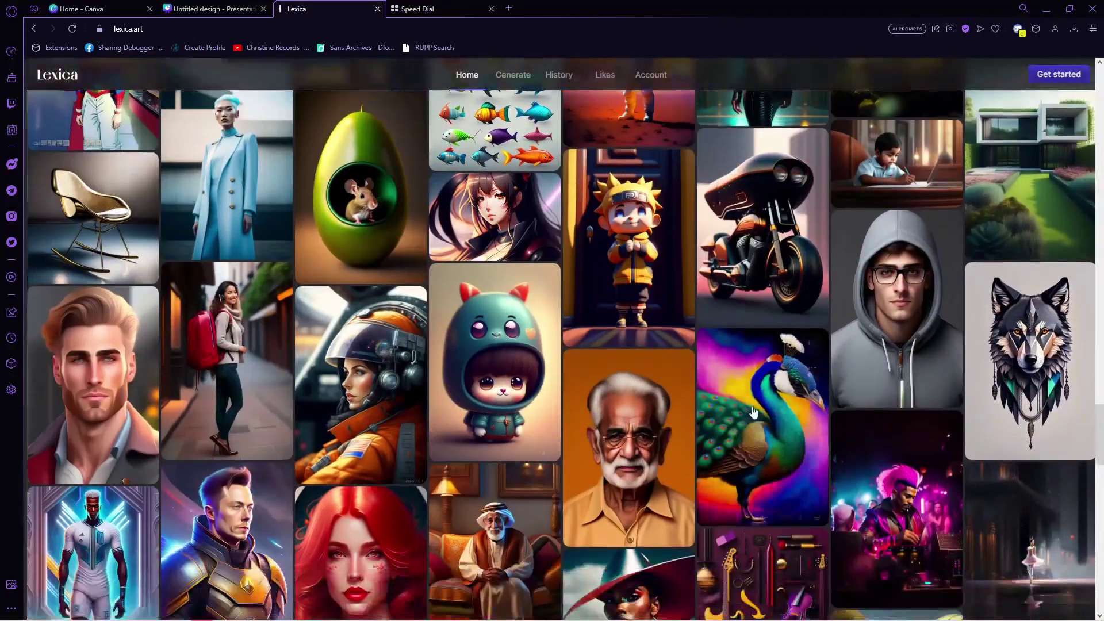
{"action": "left_click", "coordinate": [408, 266]}
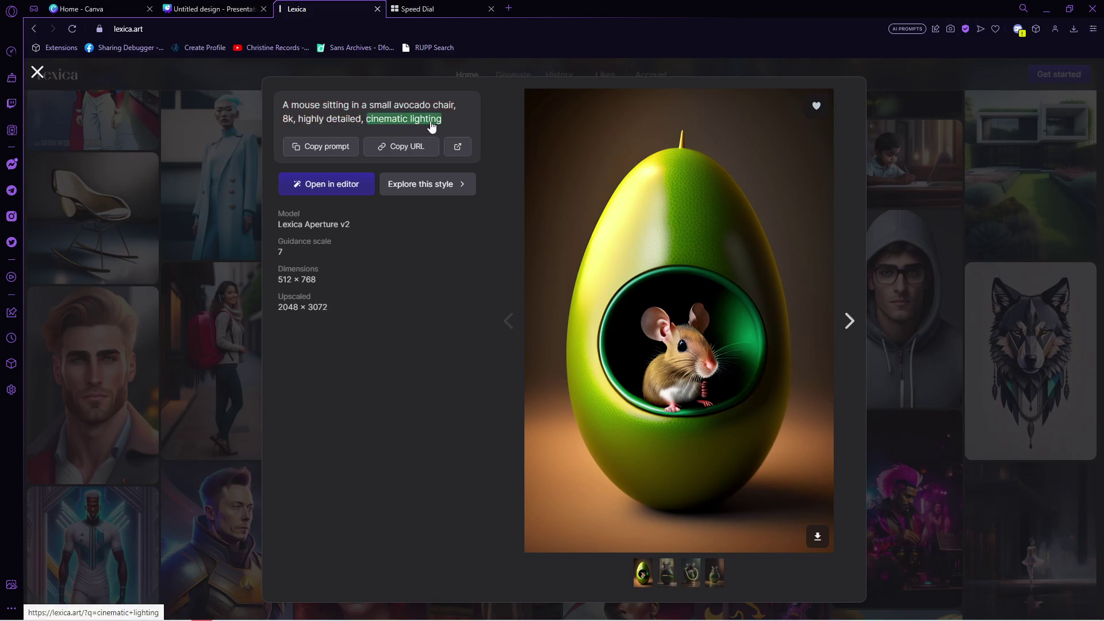
{"action": "left_click_drag", "start_coordinate": [453, 123], "coordinate": [282, 105]}
{"action": "left_click", "coordinate": [334, 149]}
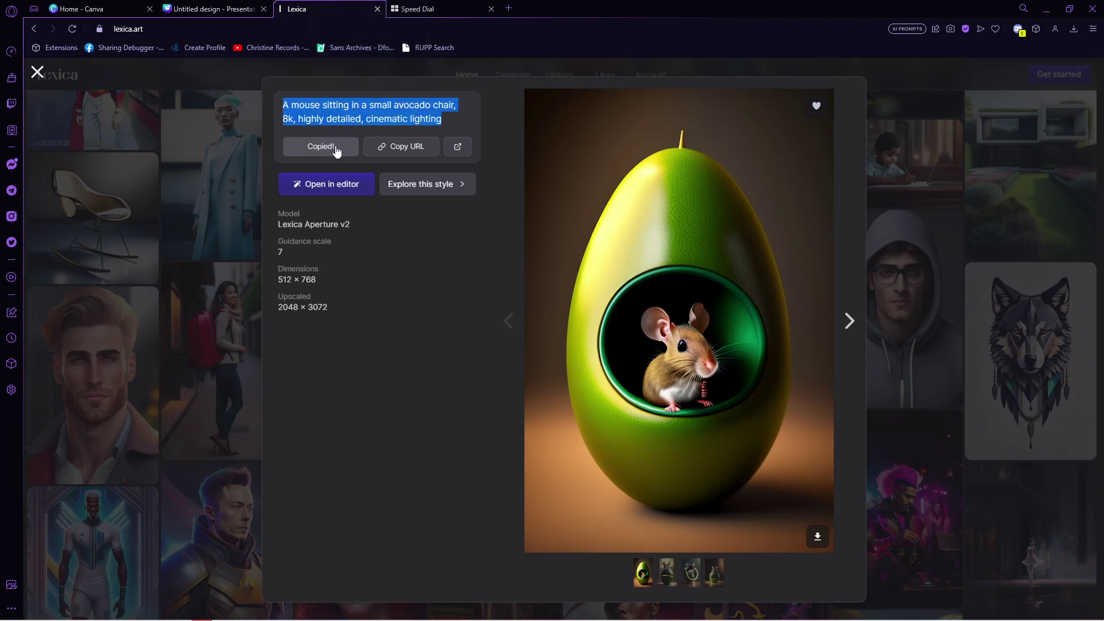
- Switch to the Canva design and generate images from the copied avocado mouse prompt in the Filmic style
{"action": "left_click", "coordinate": [464, 124]}
{"action": "left_click", "coordinate": [220, 8]}
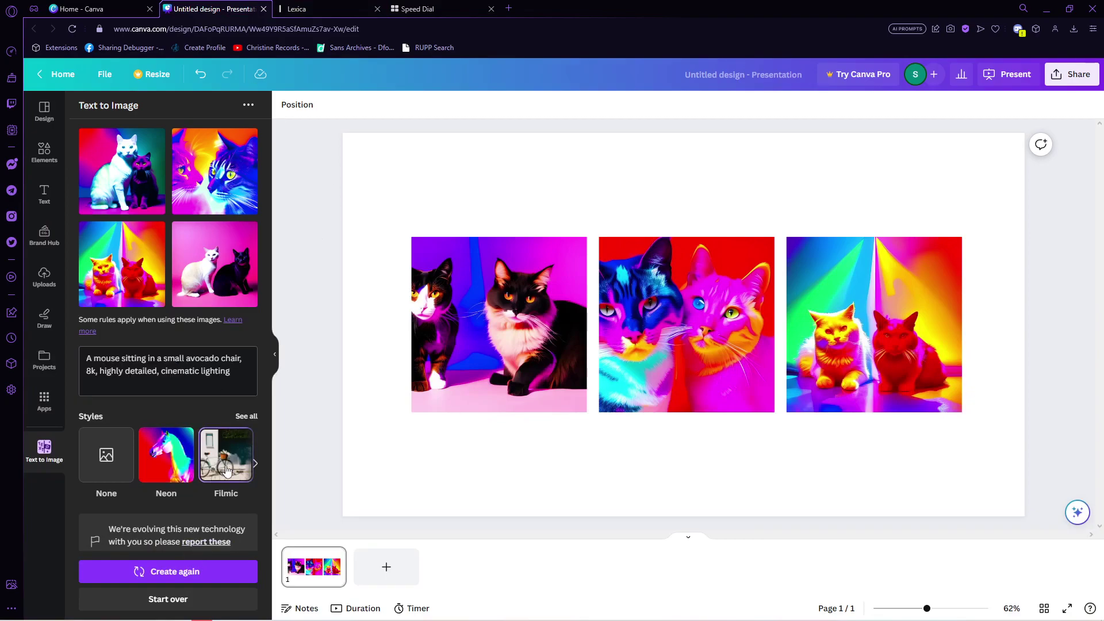
{"action": "left_click", "coordinate": [196, 572]}
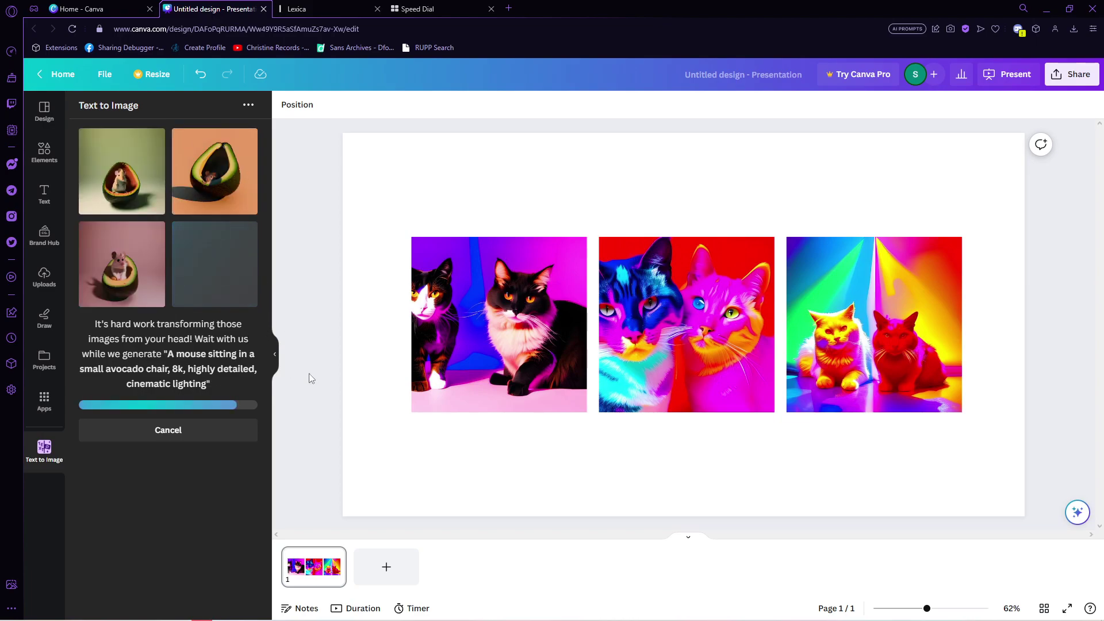
- Add the orange-background avocado mouse image to the page and rearrange it with the three cat images into a two-by-two grid
{"action": "left_click", "coordinate": [233, 178]}
{"action": "left_click_drag", "start_coordinate": [669, 341], "coordinate": [958, 349]}
{"action": "left_click_drag", "start_coordinate": [500, 330], "coordinate": [452, 242]}
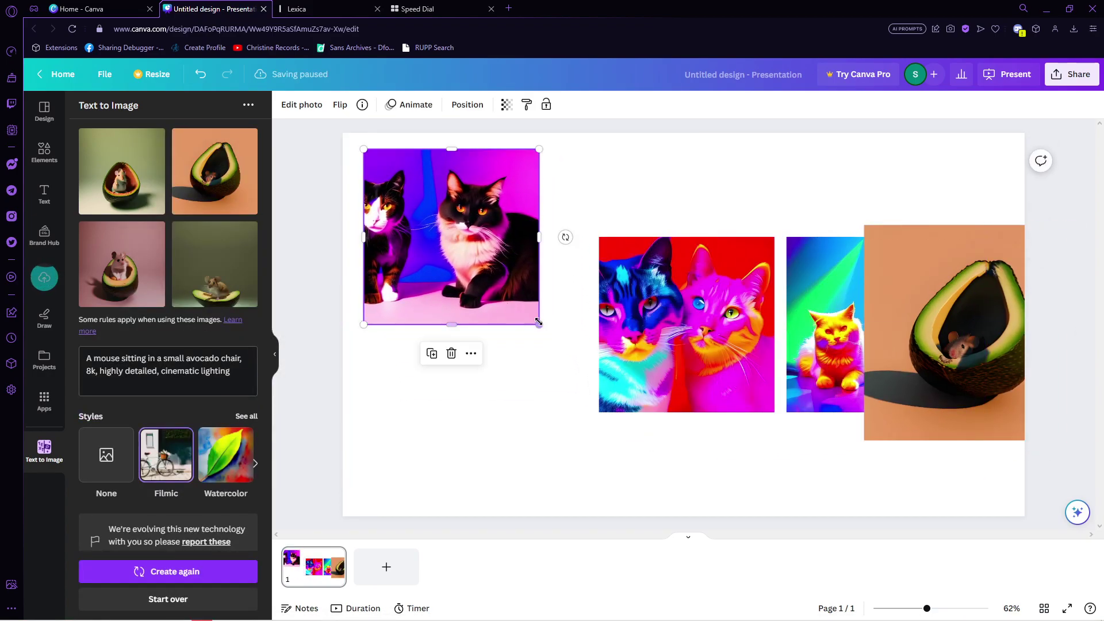
- Switch to Lexica, close the open image and search the gallery for "house nature"
{"action": "left_click", "coordinate": [326, 7]}
{"action": "left_click", "coordinate": [904, 107]}
{"action": "scroll", "coordinate": [526, 311], "scroll_direction": "up", "scroll_amount": 15}
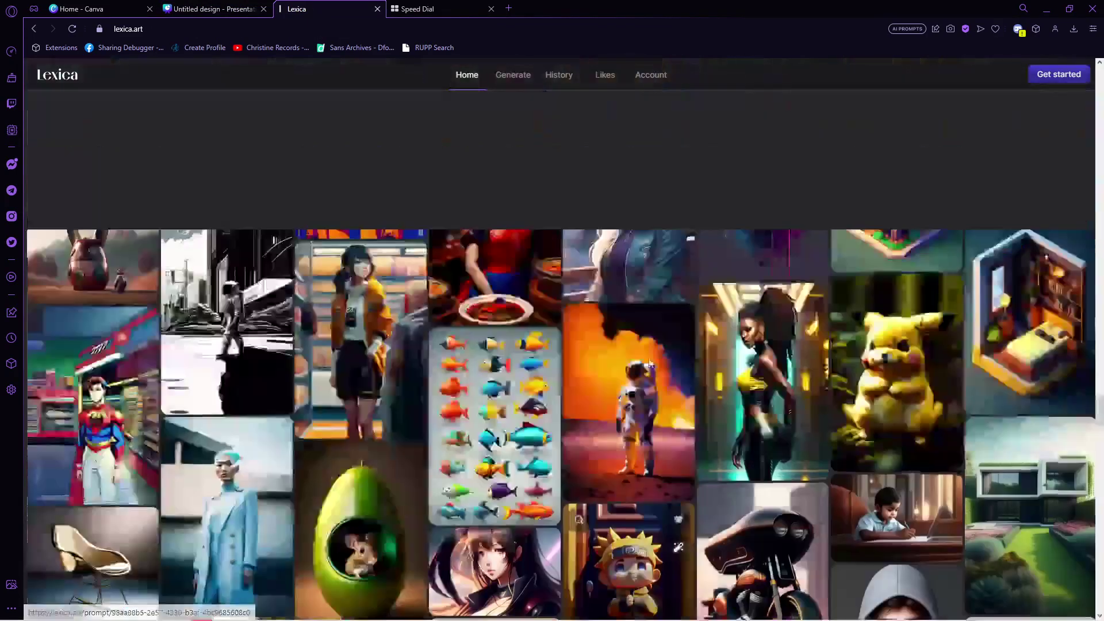
{"action": "scroll", "coordinate": [527, 312], "scroll_direction": "up", "scroll_amount": 10}
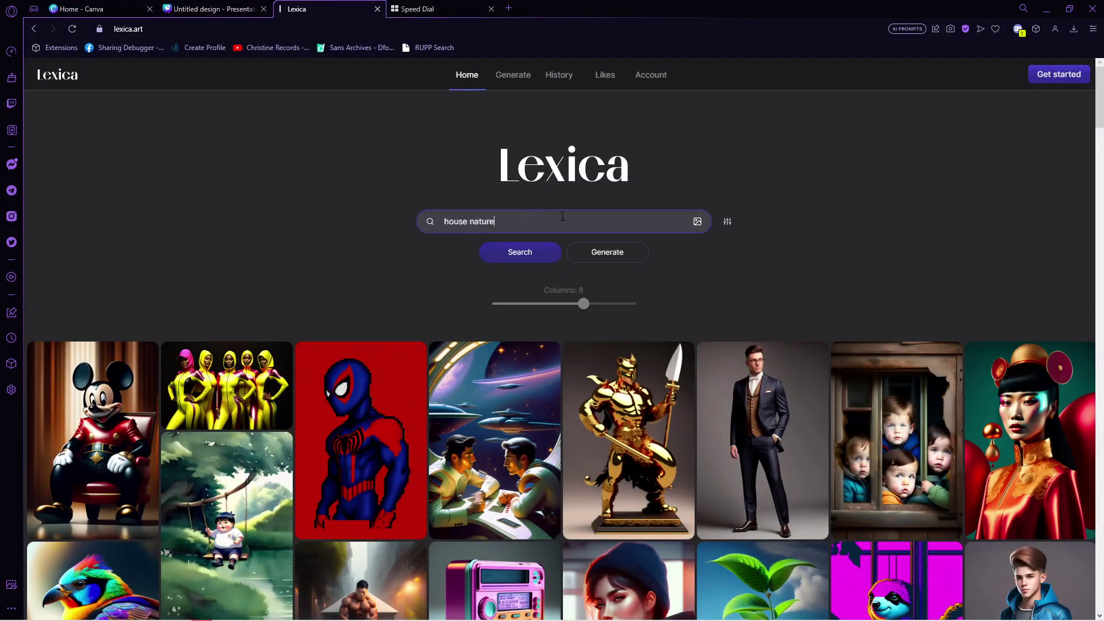
{"action": "left_click", "coordinate": [536, 259]}
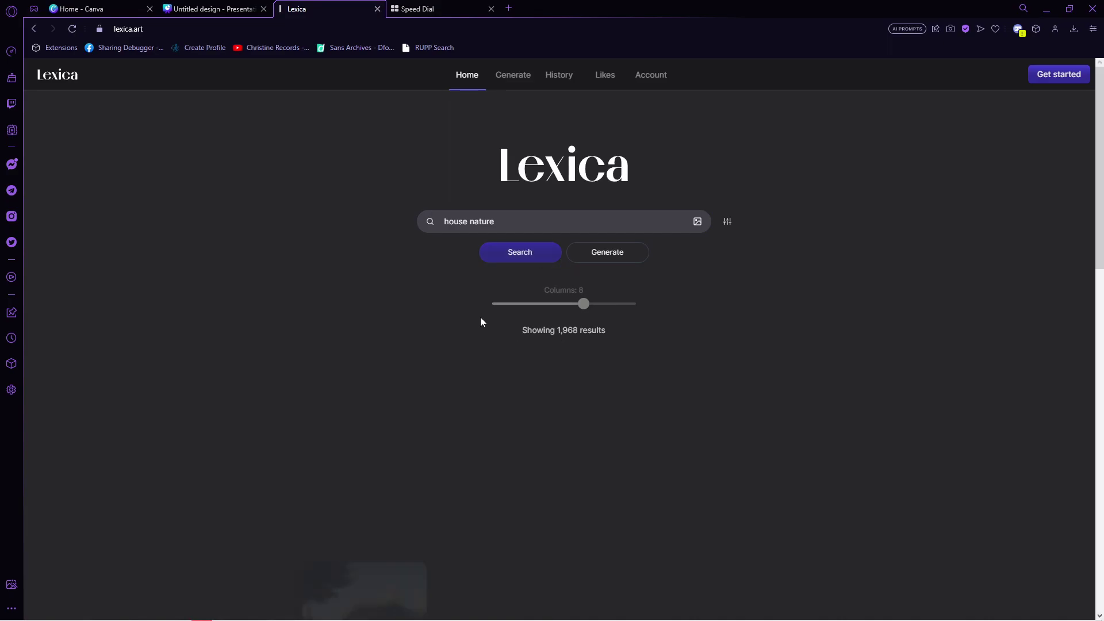
- Copy the prompt of the glass house in the forest image and replace the Text to Image prompt in Canva with it
{"action": "scroll", "coordinate": [368, 316], "scroll_direction": "down", "scroll_amount": 2}
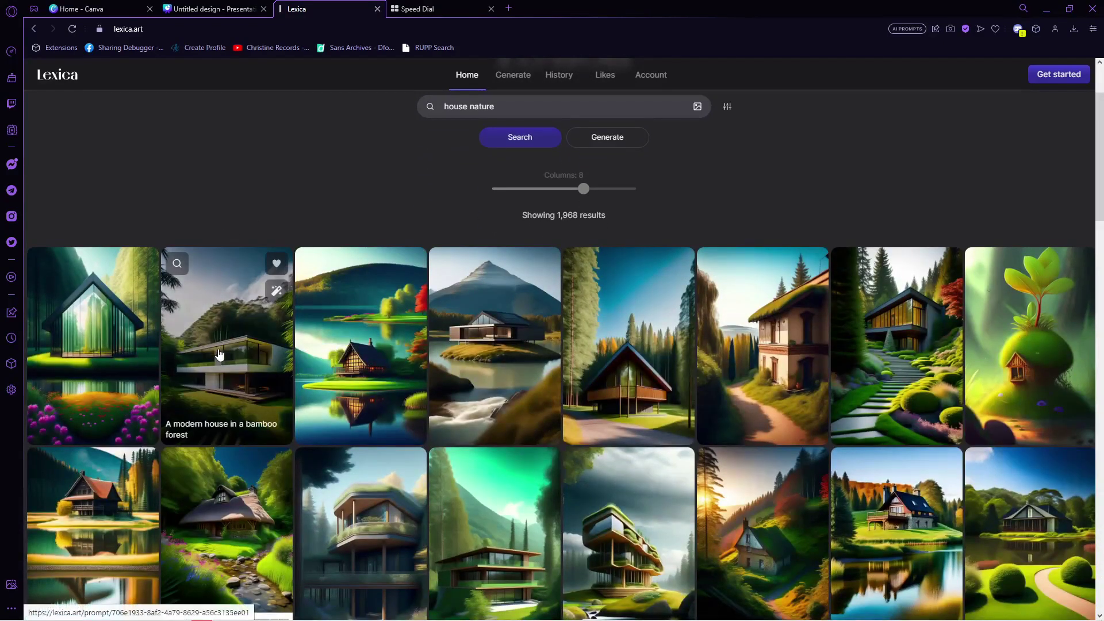
{"action": "left_click", "coordinate": [70, 321]}
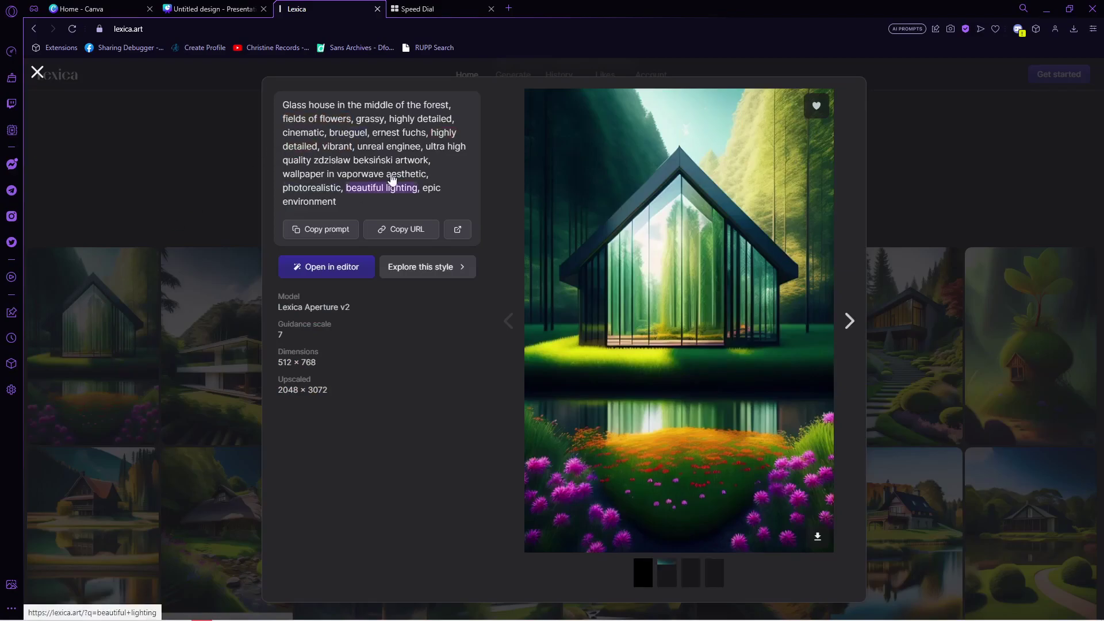
{"action": "left_click", "coordinate": [172, 6]}
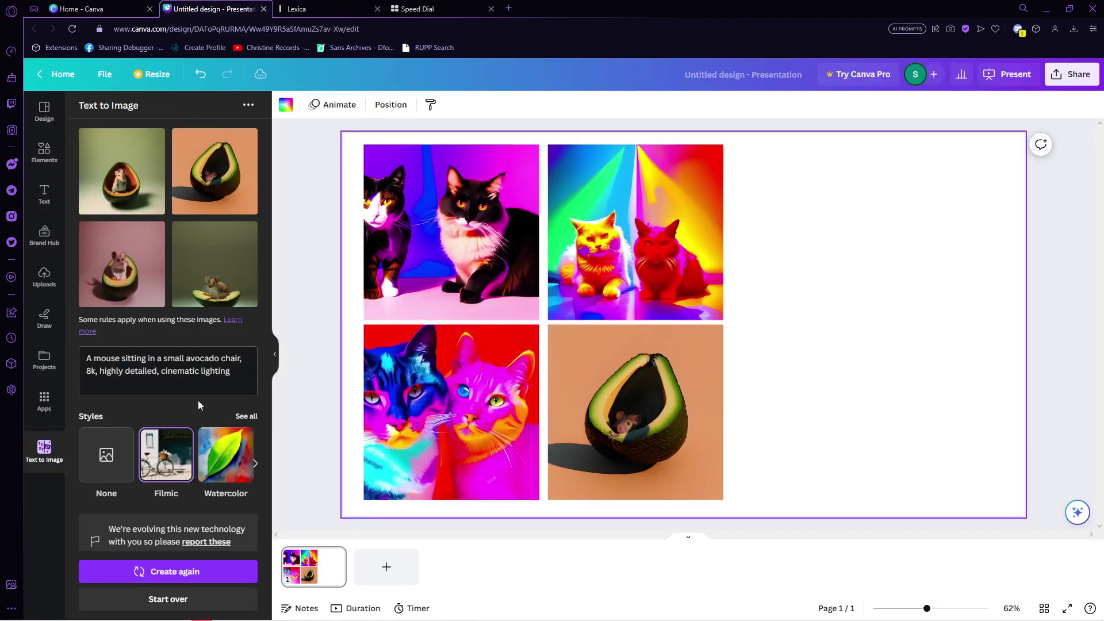
{"action": "key", "text": "ctrl+a"}
{"action": "key", "text": "ctrl+v"}
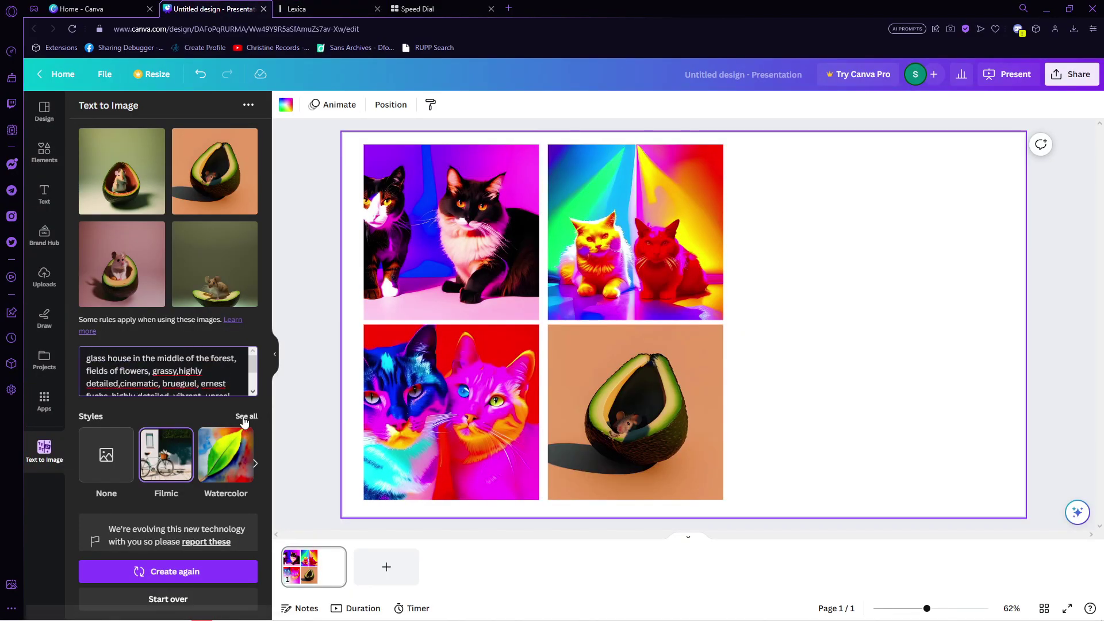
- Generate images from the glass house prompt in the Psychedelic style
{"action": "left_click", "coordinate": [246, 417]}
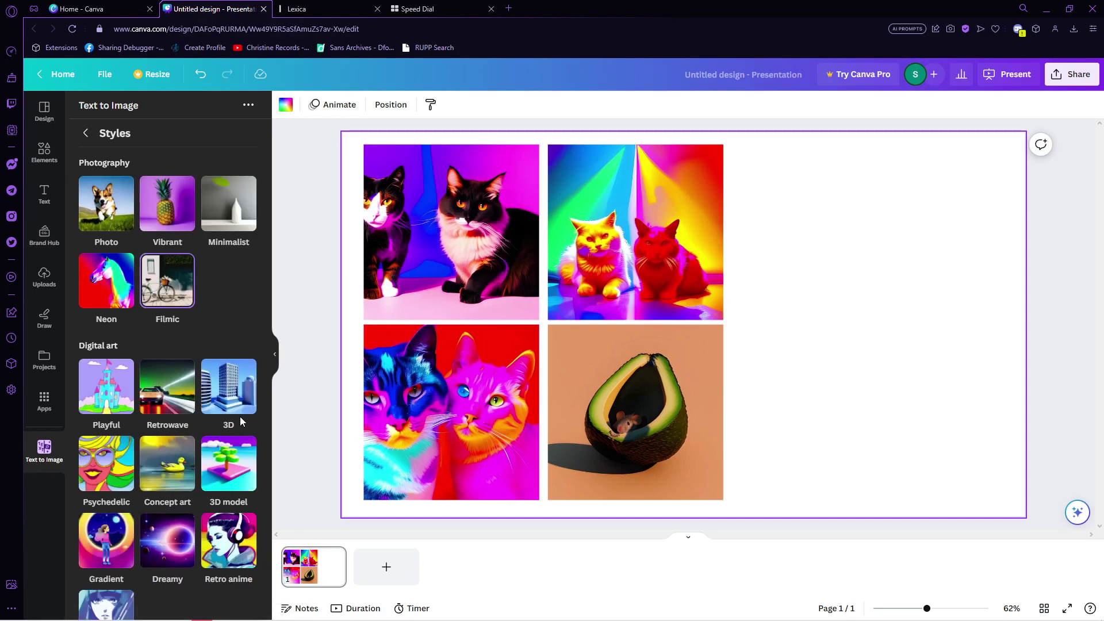
{"action": "left_click", "coordinate": [123, 468]}
{"action": "left_click", "coordinate": [184, 572]}
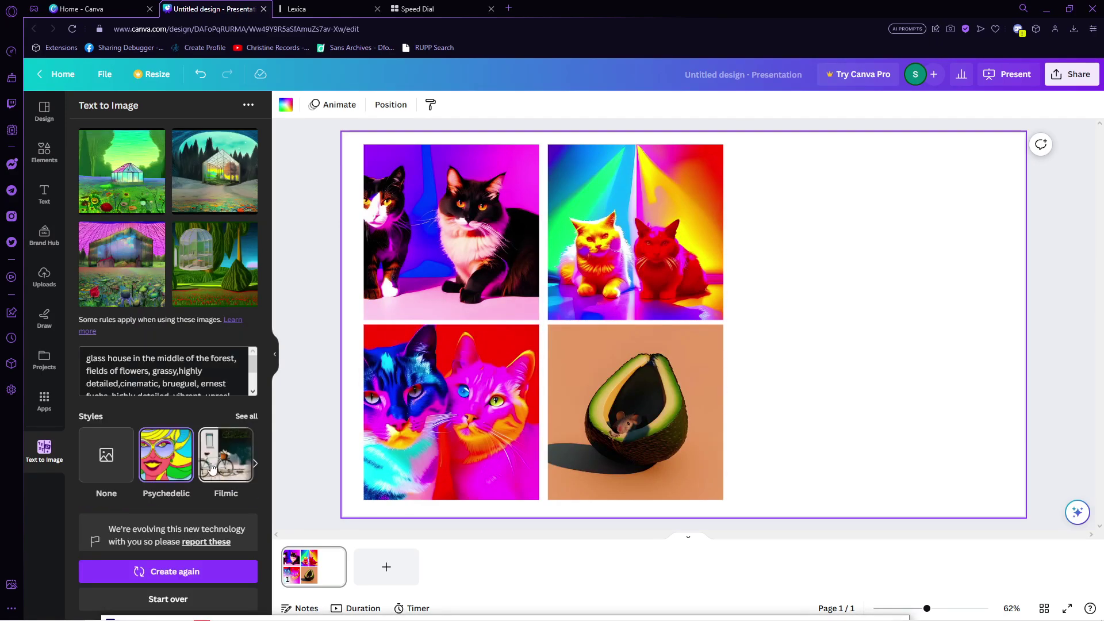
- Place the glass house with dark pine forest image right of the yellow and red cats, resized to match
{"action": "left_click", "coordinate": [214, 171]}
{"action": "left_click_drag", "start_coordinate": [784, 289], "coordinate": [944, 218]}
{"action": "left_click_drag", "start_coordinate": [946, 367], "coordinate": [912, 325]}
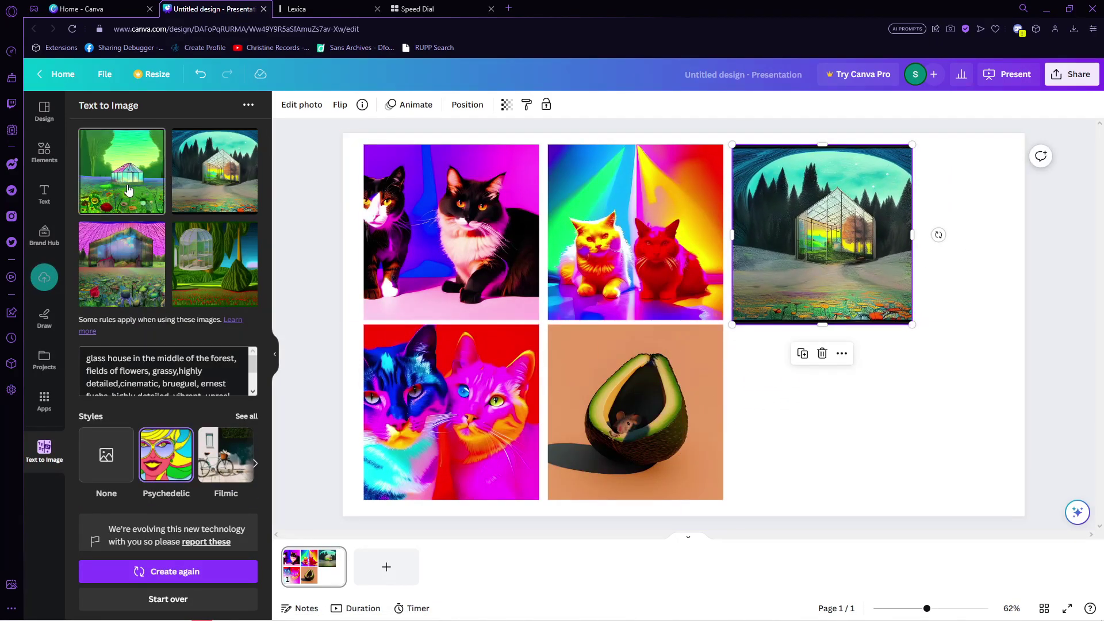
- Place the purple-sky glass house image below the first one, matched in size, and centre all six images on the page
{"action": "left_click", "coordinate": [121, 264]}
{"action": "left_click_drag", "start_coordinate": [698, 323], "coordinate": [853, 409]}
{"action": "left_click_drag", "start_coordinate": [756, 300], "coordinate": [752, 298]}
{"action": "left_click", "coordinate": [857, 457]}
{"action": "key", "text": "ctrl+a"}
{"action": "left_click", "coordinate": [1041, 145]}
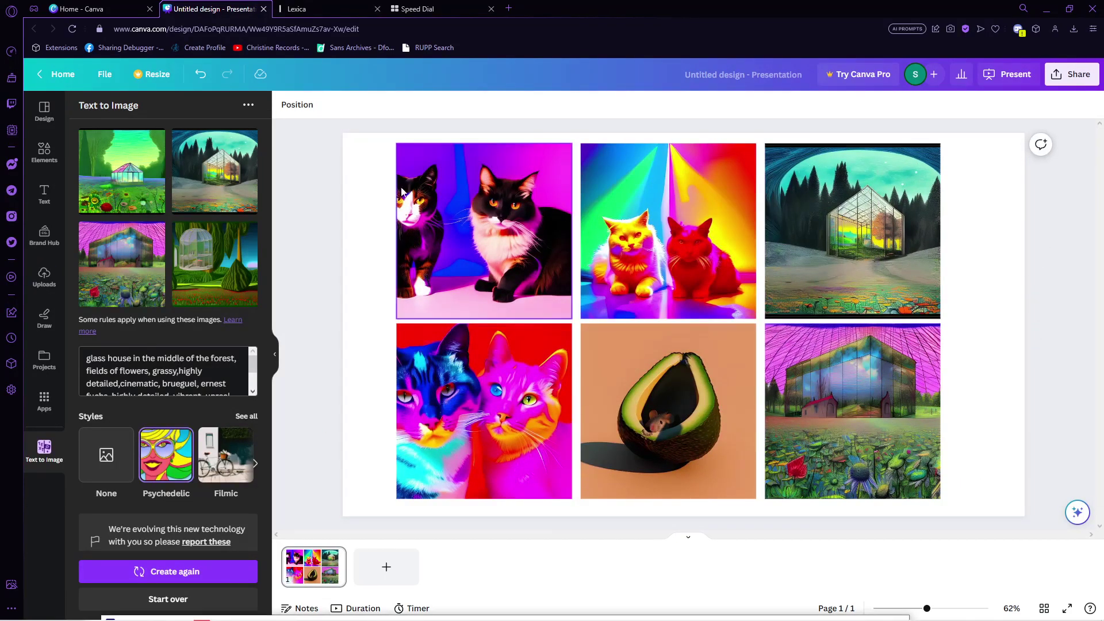
- Switch to Lexica and browse images by the photorealistic prompt tag, and by the realistic tag of the self-drawing artist image
{"action": "key", "text": "ctrl+Tab"}
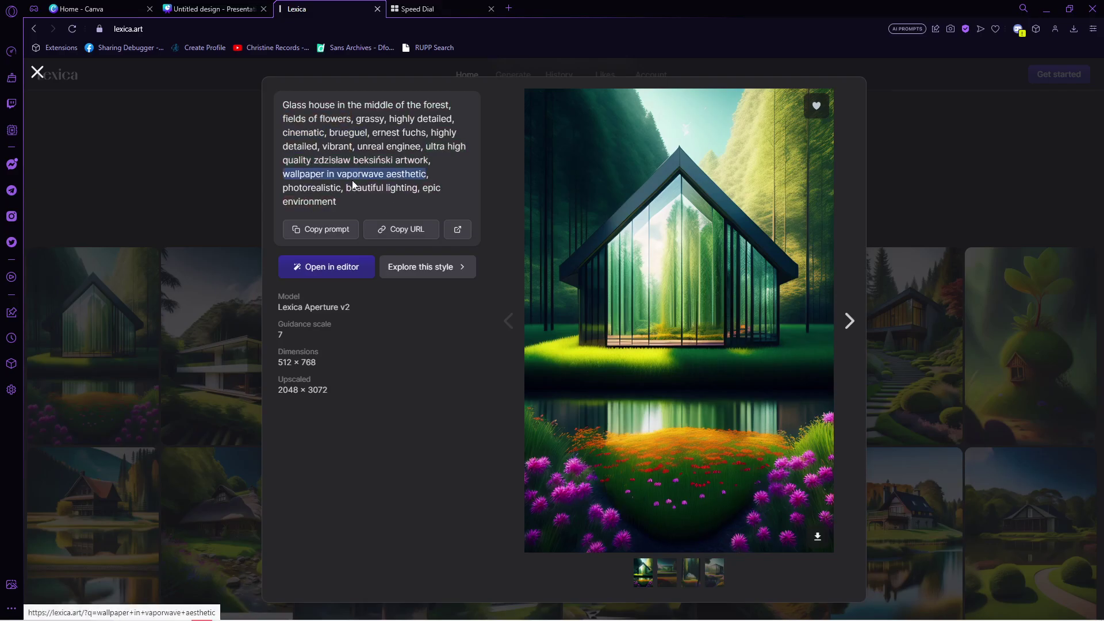
{"action": "left_click", "coordinate": [304, 194]}
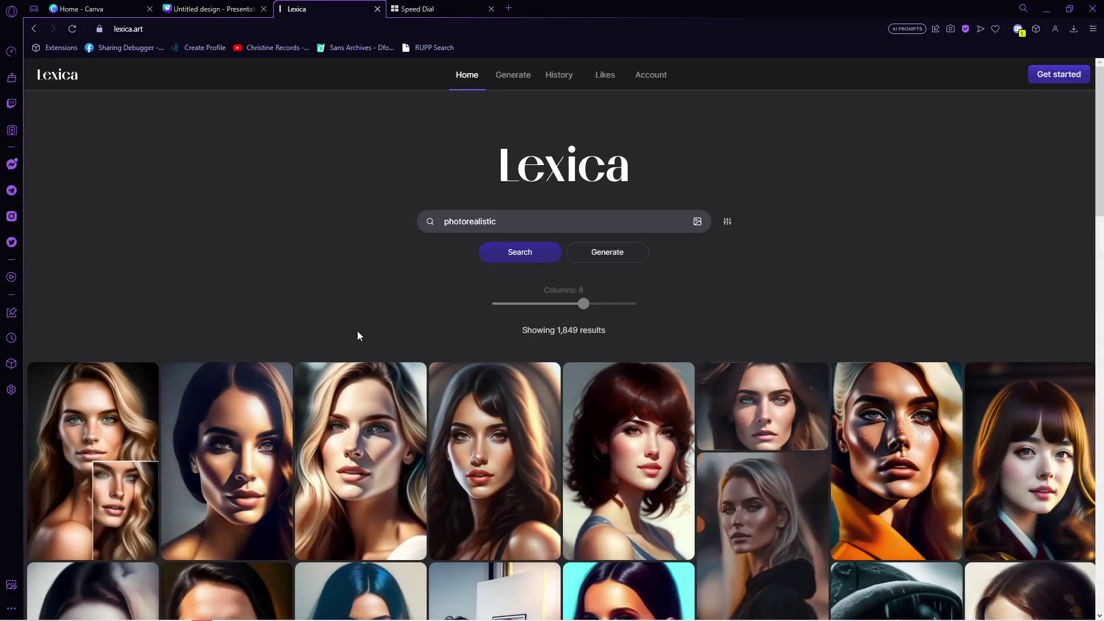
{"action": "scroll", "coordinate": [353, 330], "scroll_direction": "down", "scroll_amount": 10}
{"action": "left_click", "coordinate": [495, 254]}
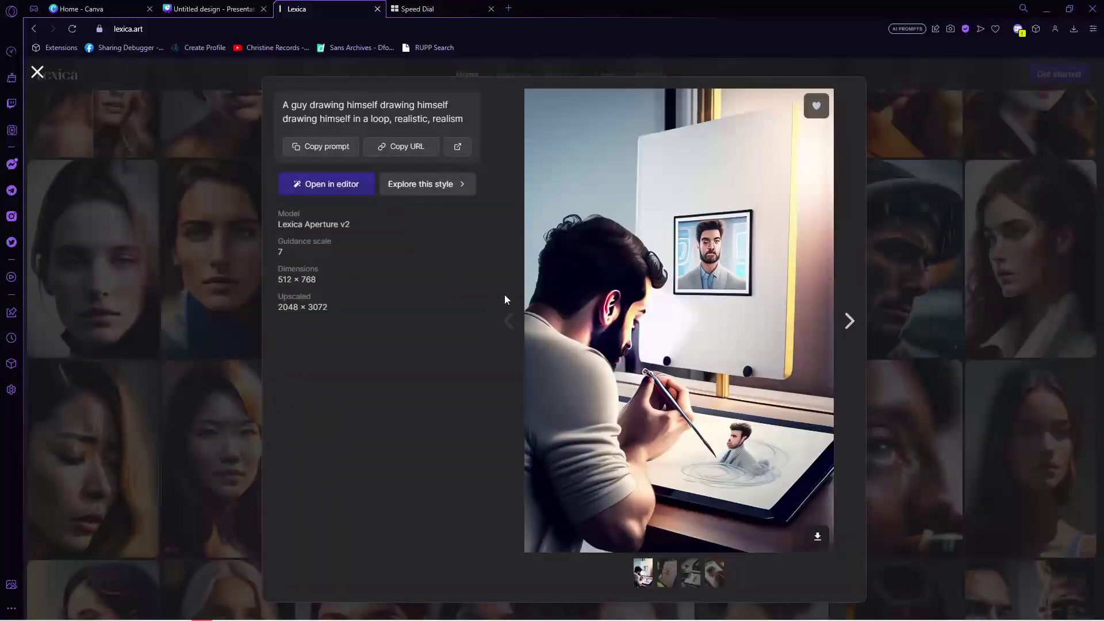
{"action": "left_click", "coordinate": [412, 119]}
{"action": "scroll", "coordinate": [420, 336], "scroll_direction": "down", "scroll_amount": 10}
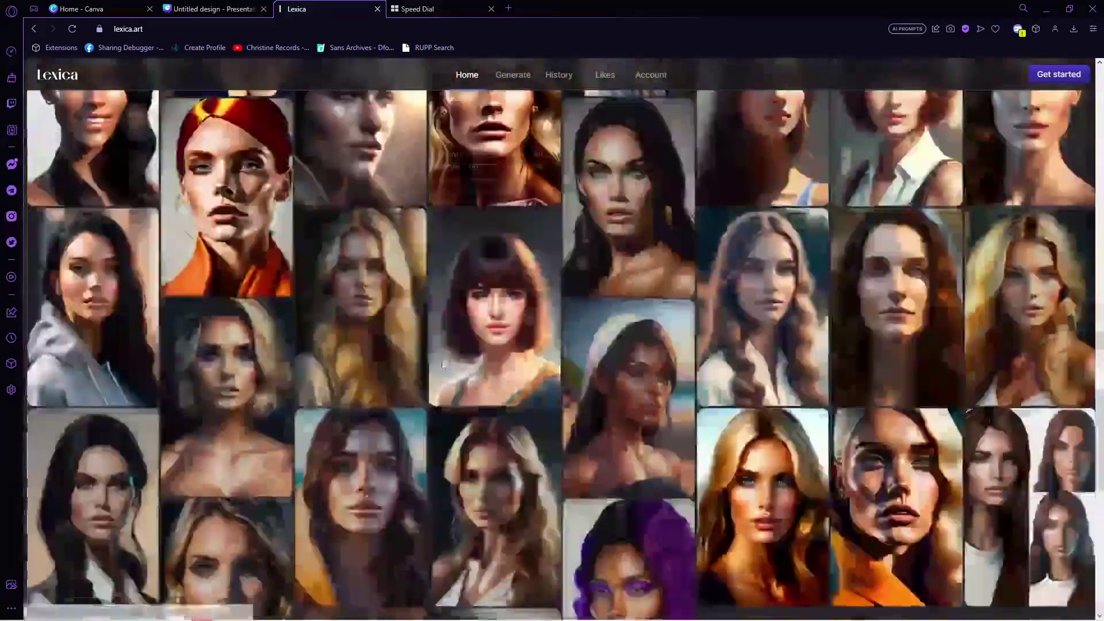
- Copy the prompt of a close-up portrait of a long-haired woman on Lexica and switch back to the Canva design
{"action": "scroll", "coordinate": [599, 250], "scroll_direction": "down", "scroll_amount": 5}
{"action": "left_click", "coordinate": [599, 249]}
{"action": "left_click", "coordinate": [213, 9]}
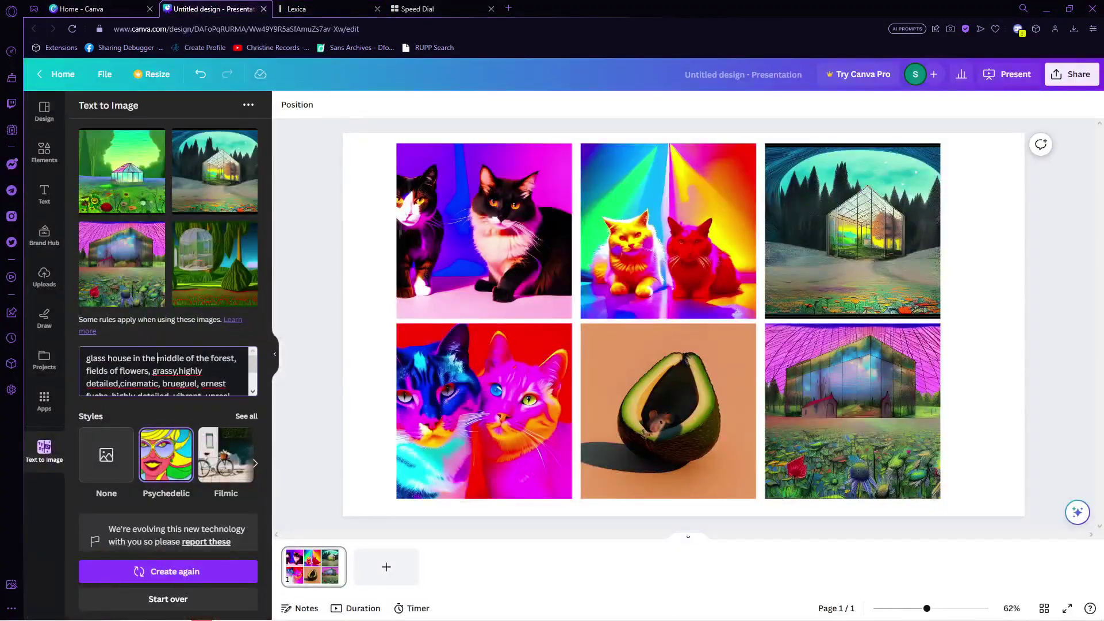
- Replace the prompt with the copied portrait prompt, generate images from it, and shift the six-image grid towards the page's left edge
{"action": "key", "text": "ctrl+a"}
{"action": "key", "text": "ctrl+v"}
{"action": "left_click", "coordinate": [168, 571]}
{"action": "left_click_drag", "start_coordinate": [328, 137], "coordinate": [793, 365]}
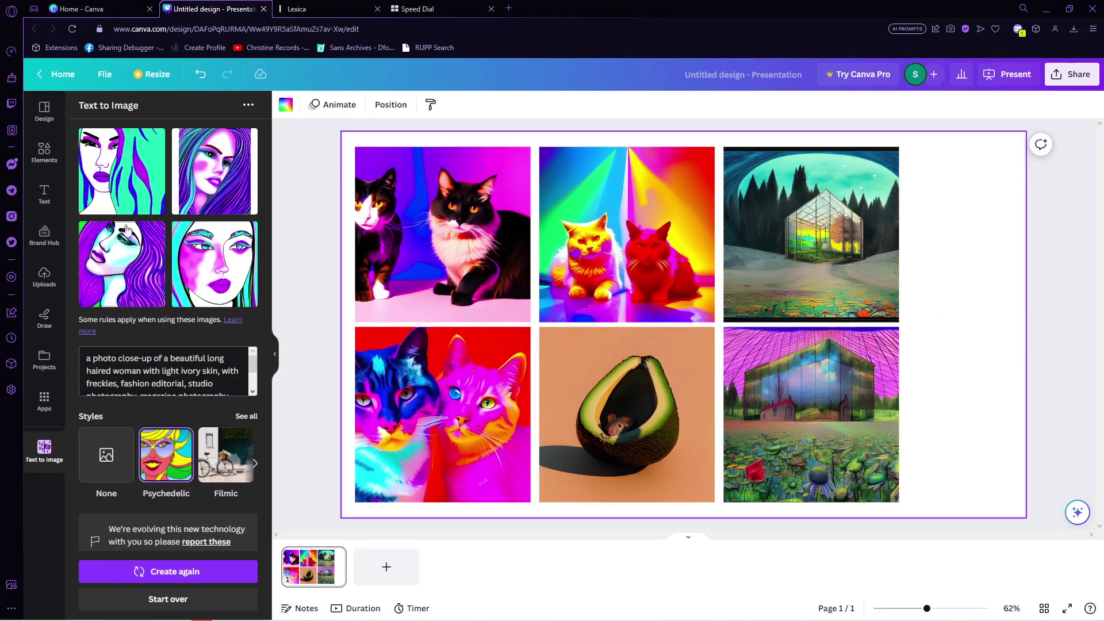
- Generate the portrait prompt in a different style and place the freckled woman's face close-up at the page's upper right
{"action": "left_click", "coordinate": [246, 415]}
{"action": "scroll", "coordinate": [240, 416], "scroll_direction": "down", "scroll_amount": 3}
{"action": "left_click", "coordinate": [226, 494]}
{"action": "left_click", "coordinate": [201, 571]}
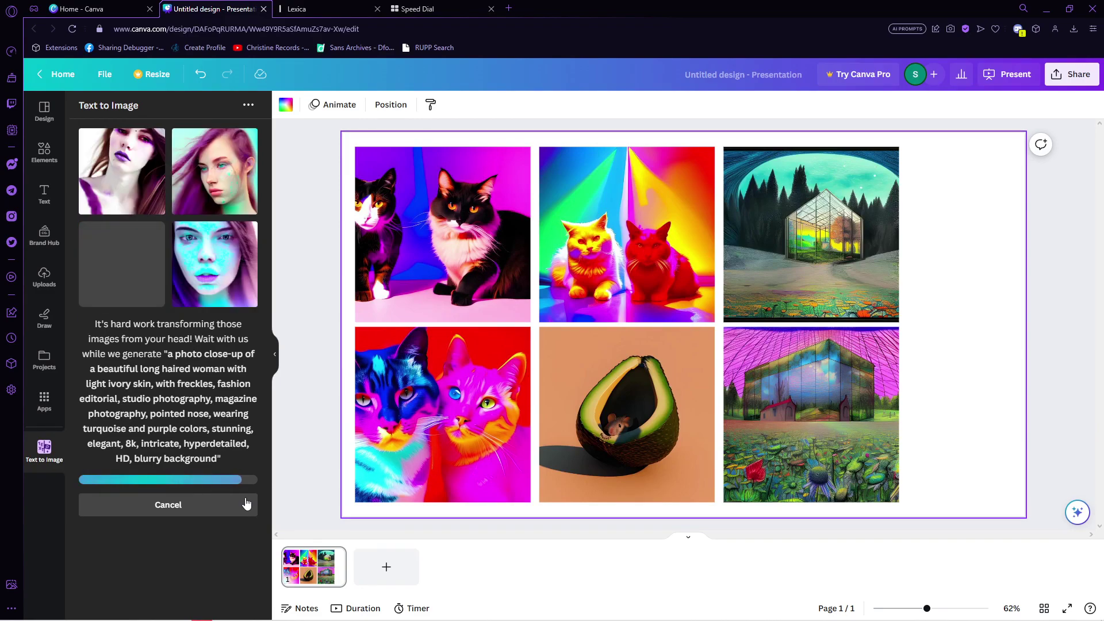
{"action": "left_click", "coordinate": [122, 263]}
{"action": "left_click_drag", "start_coordinate": [667, 339], "coordinate": [929, 222]}
- Generate the portrait prompt in the Filmic style and place the long-haired woman in a striped top below the face close-up
{"action": "left_click", "coordinate": [246, 415]}
{"action": "left_click", "coordinate": [167, 253]}
{"action": "left_click", "coordinate": [167, 571]}
{"action": "left_click", "coordinate": [456, 413]}
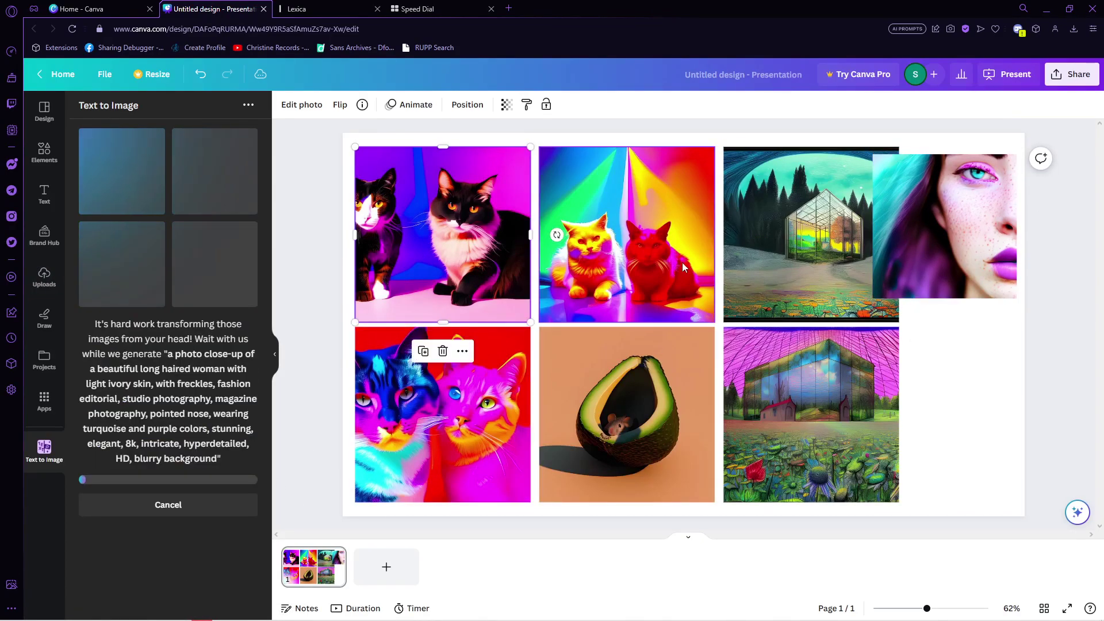
{"action": "left_click", "coordinate": [936, 308]}
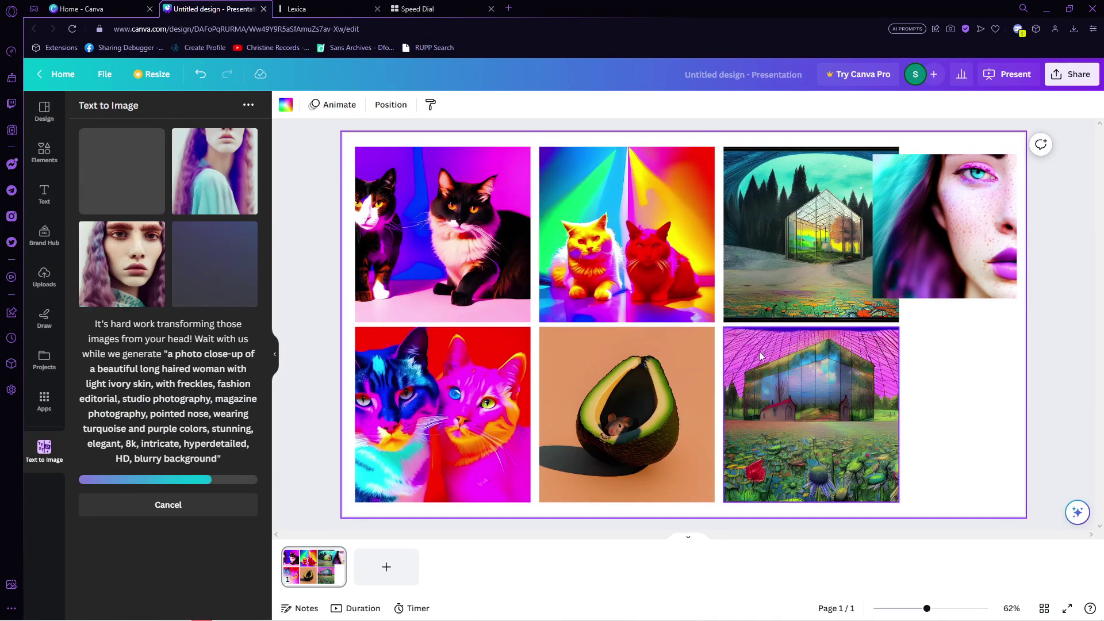
{"action": "key", "text": "alt+Tab"}
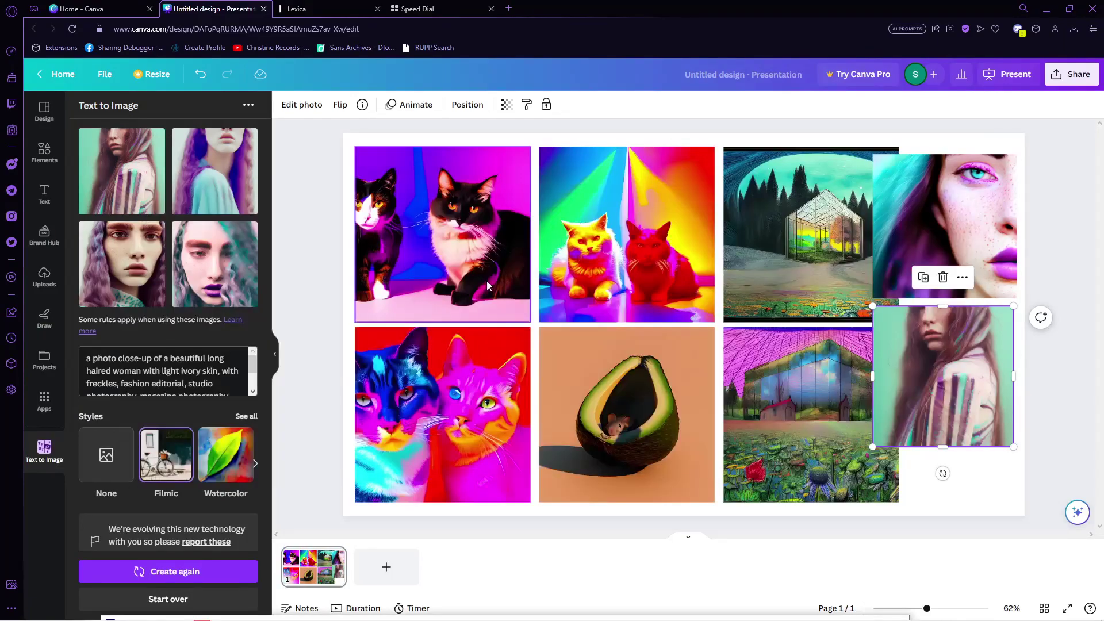
- Add a text box reading "sample canva Ai" just below the long-haired woman image at the page's lower right
{"action": "left_click", "coordinate": [44, 193]}
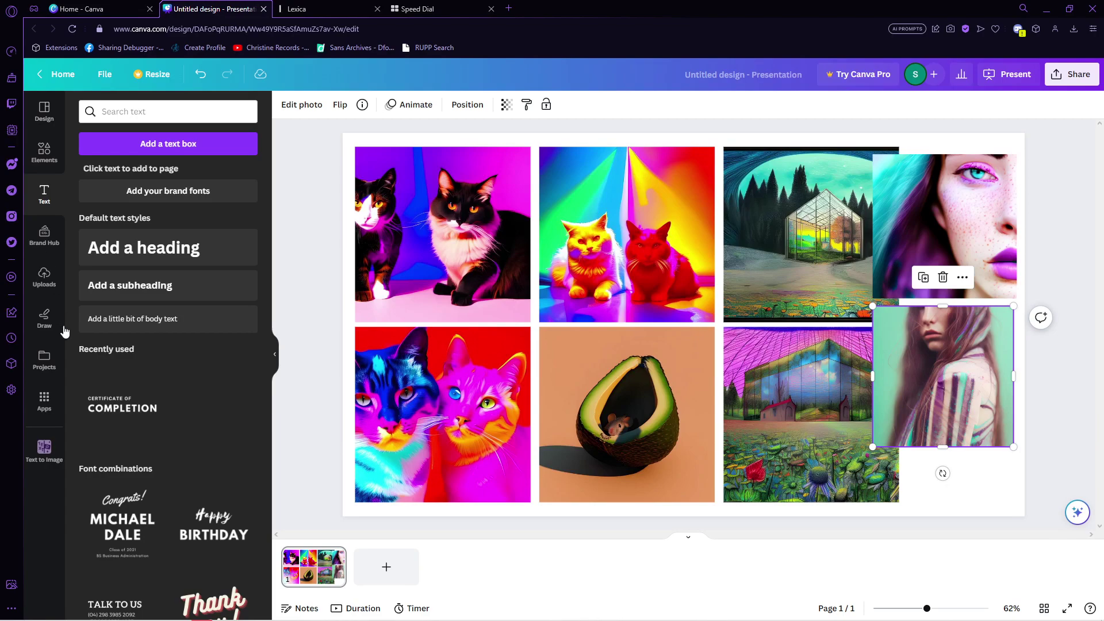
{"action": "left_click", "coordinate": [167, 144]}
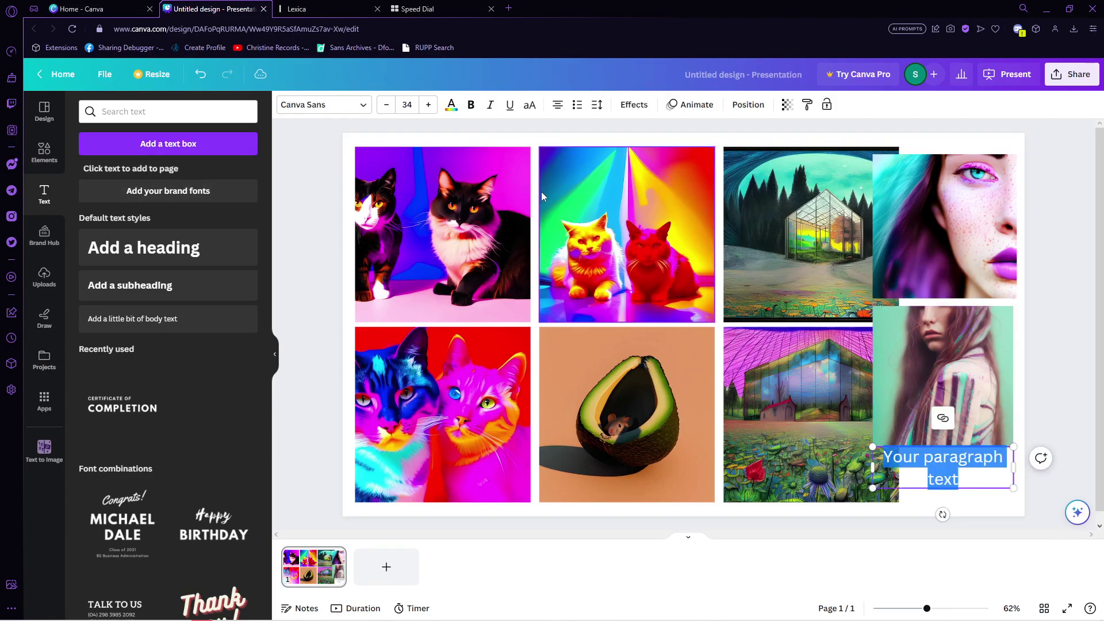
{"action": "type", "text": "sample canva"}
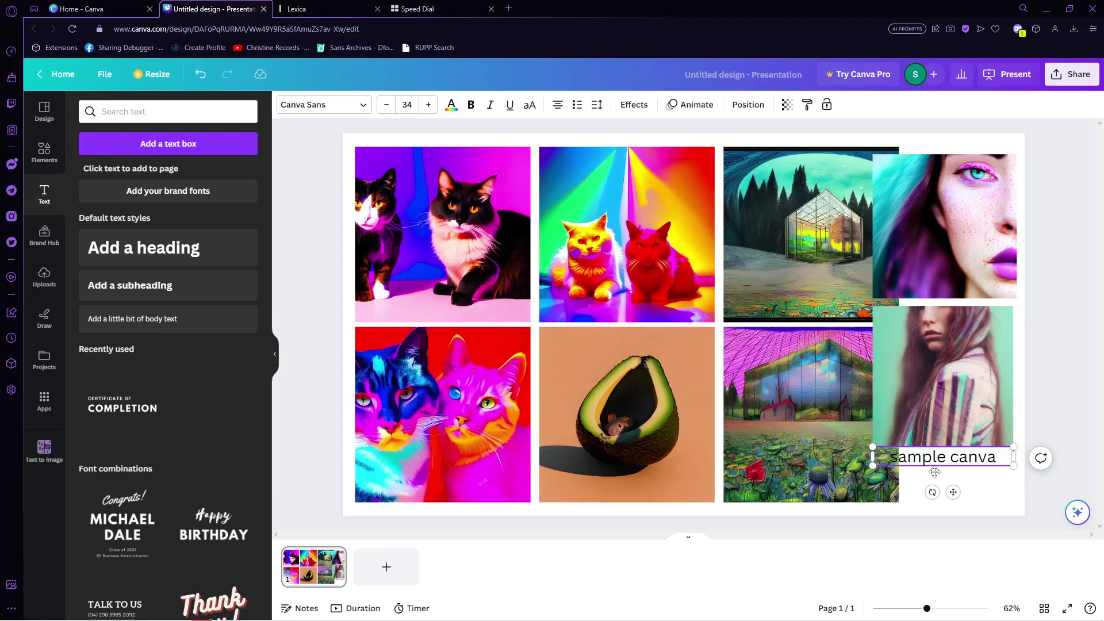
{"action": "left_click_drag", "start_coordinate": [952, 492], "coordinate": [964, 500]}
{"action": "type", "text": "A!"}
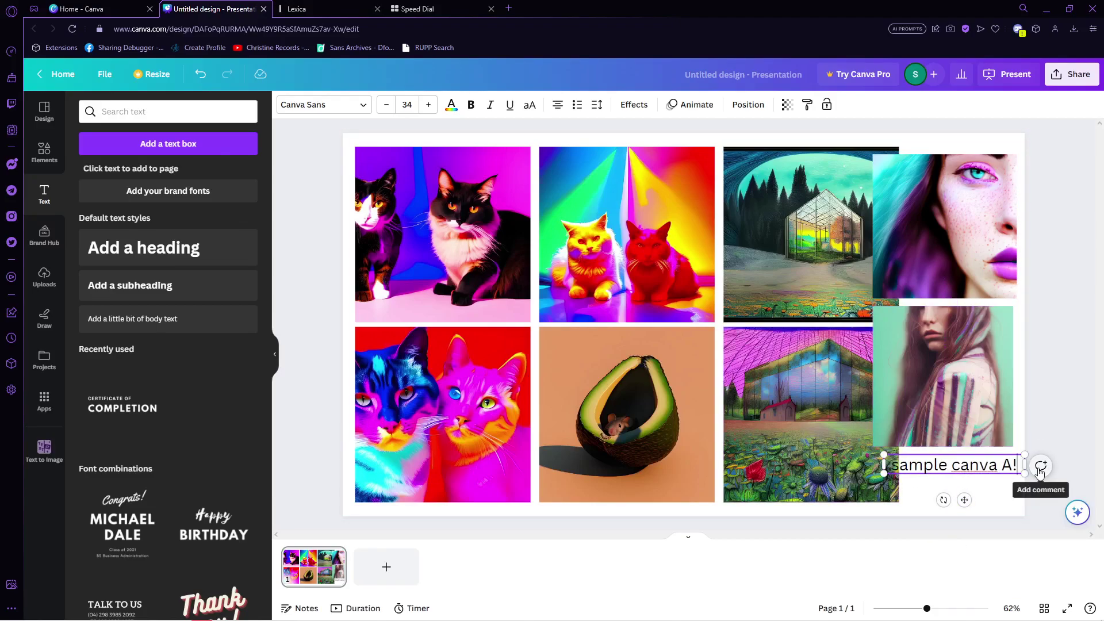
{"action": "key", "text": "BackSpace"}
{"action": "type", "text": "i"}
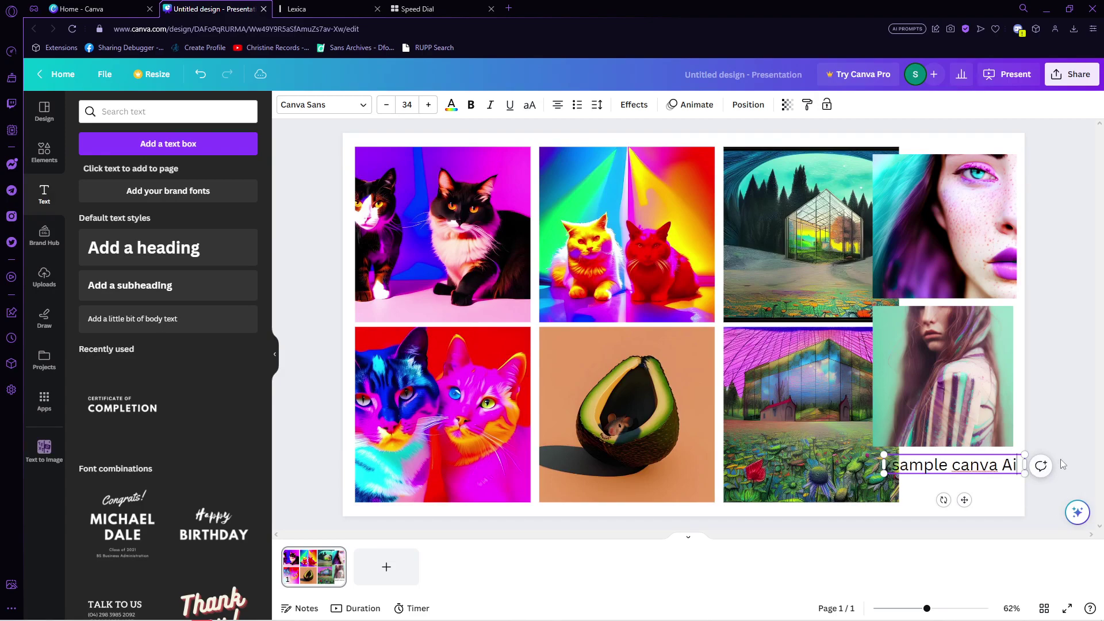
- Open the element library and browse its shapes, graphics, stickers, photos, videos, audio and charts
{"action": "left_click", "coordinate": [44, 151]}
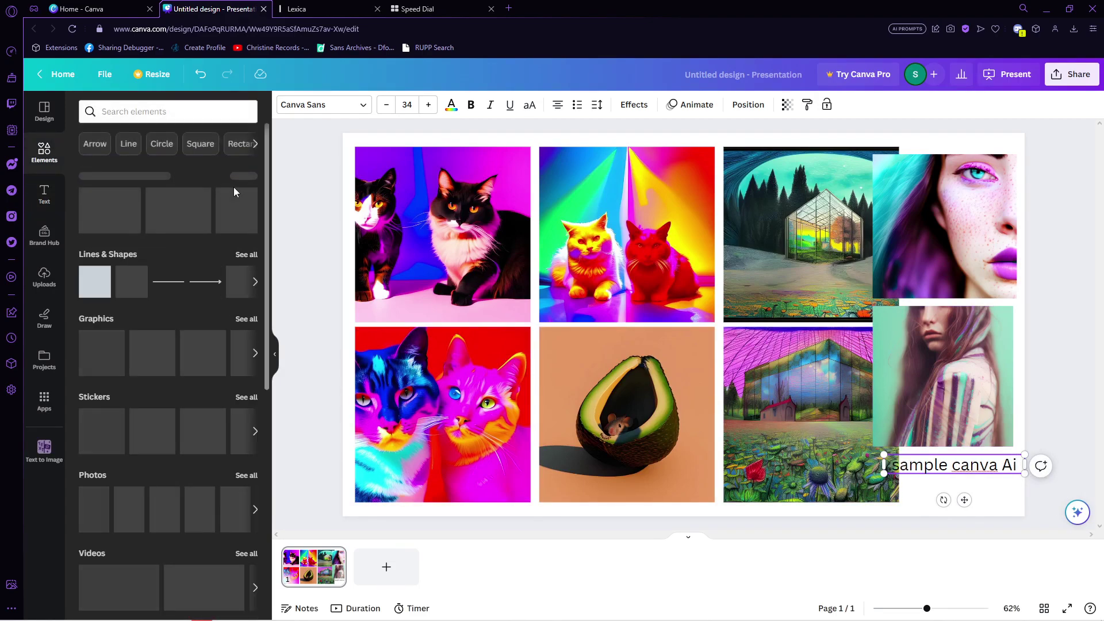
{"action": "scroll", "coordinate": [167, 260], "scroll_direction": "down", "scroll_amount": 2}
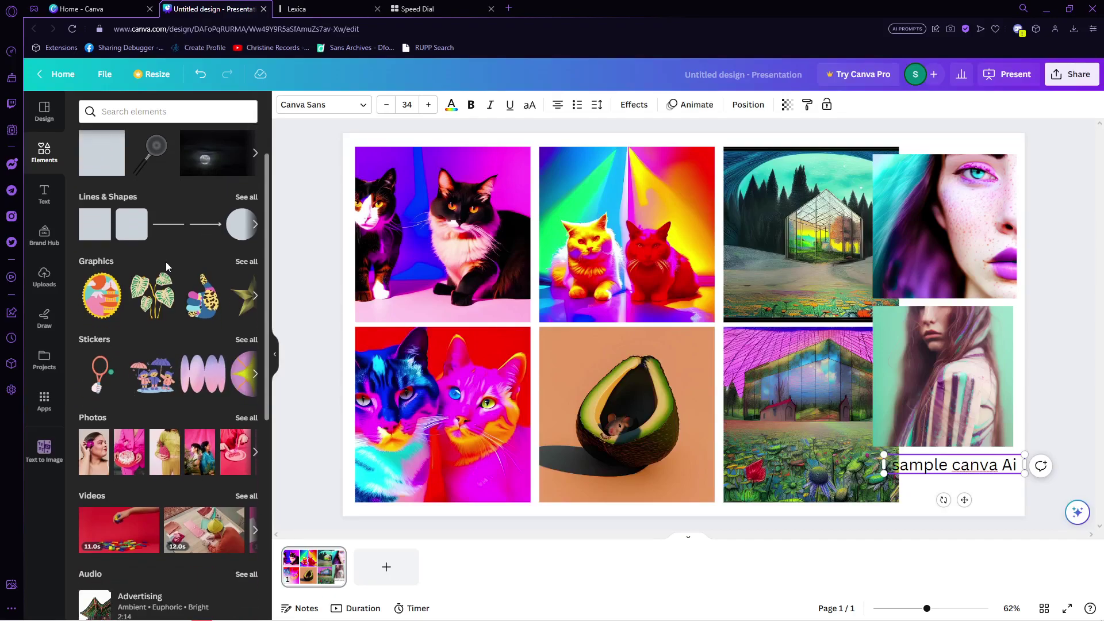
{"action": "scroll", "coordinate": [164, 263], "scroll_direction": "down", "scroll_amount": 3}
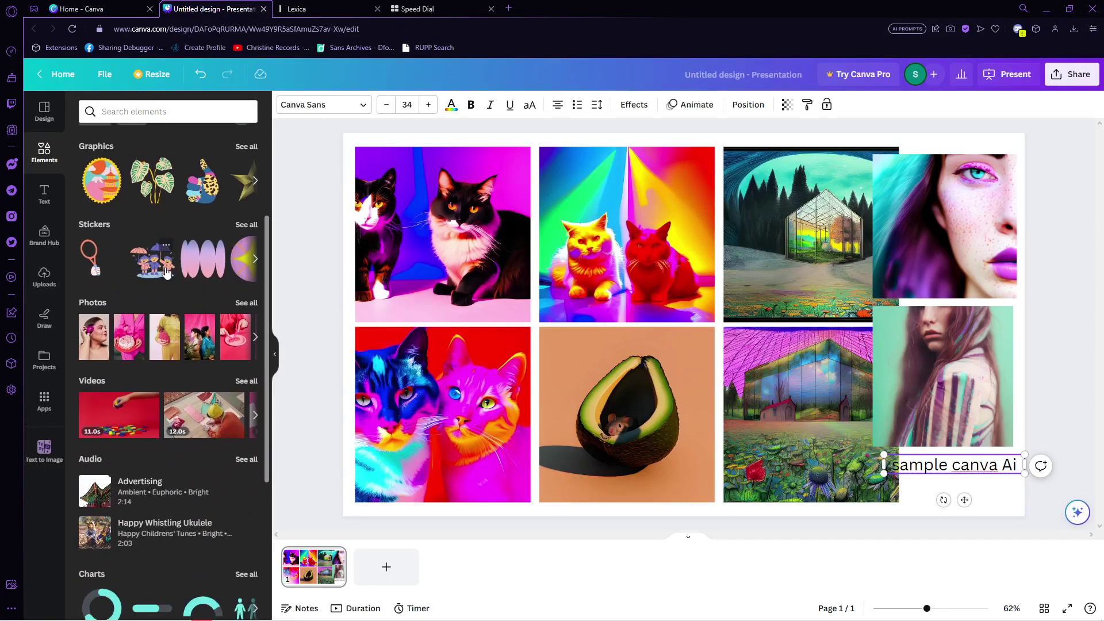
{"action": "scroll", "coordinate": [176, 274], "scroll_direction": "down", "scroll_amount": 2}
{"action": "scroll", "coordinate": [181, 271], "scroll_direction": "up", "scroll_amount": 7}
{"action": "left_click", "coordinate": [151, 218]}
{"action": "left_click_drag", "start_coordinate": [692, 296], "coordinate": [601, 443]}
{"action": "key", "text": "Delete"}
- Add the green-and-cream leafy plant graphic, shrink it and place it at the page's bottom, at the start of the "sample canva Ai" text
{"action": "left_click", "coordinate": [245, 177]}
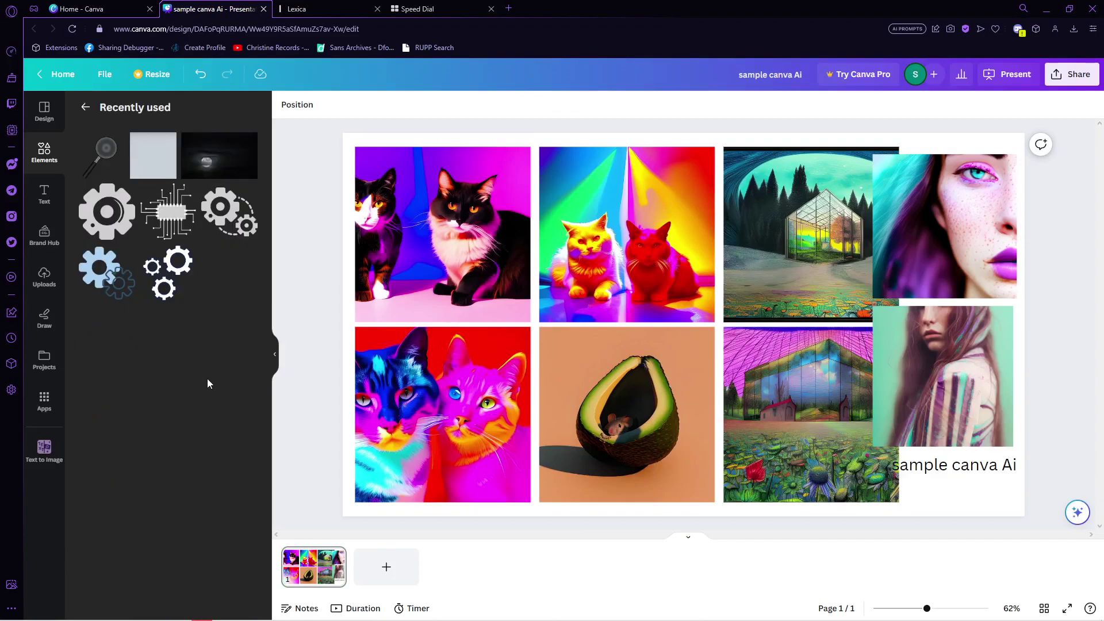
{"action": "left_click", "coordinate": [85, 106]}
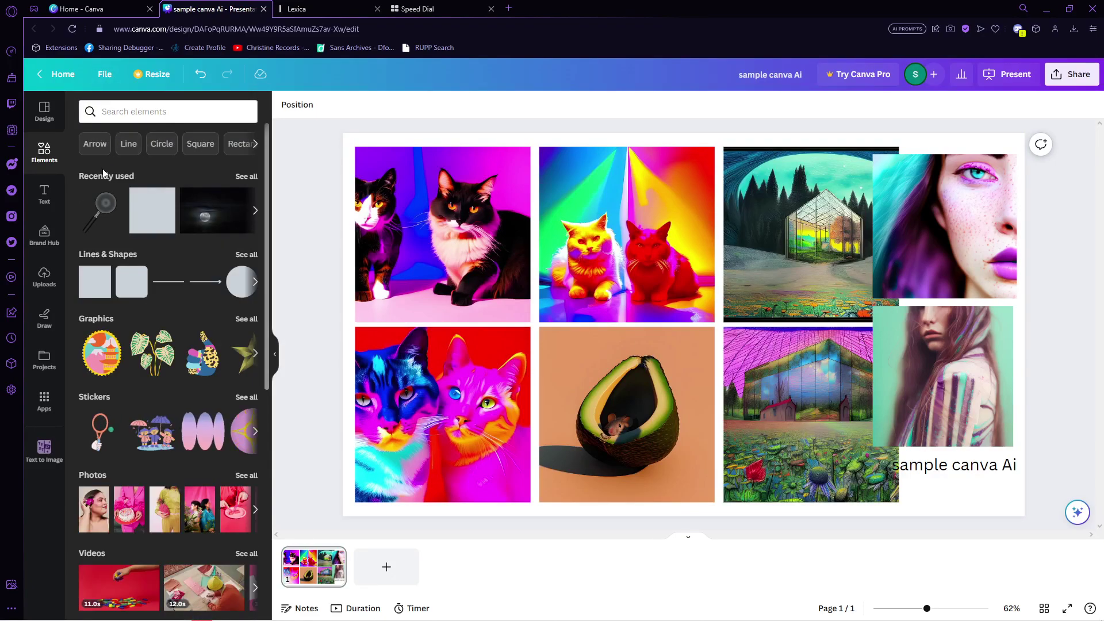
{"action": "left_click", "coordinate": [246, 319]}
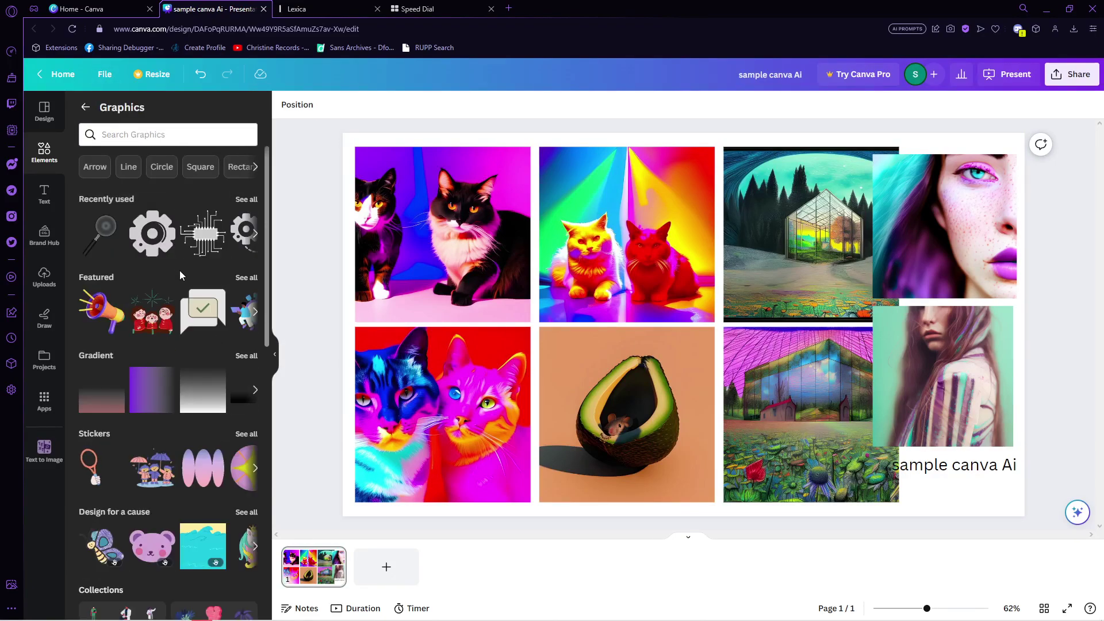
{"action": "scroll", "coordinate": [180, 269], "scroll_direction": "down", "scroll_amount": 1}
{"action": "left_click", "coordinate": [85, 107]}
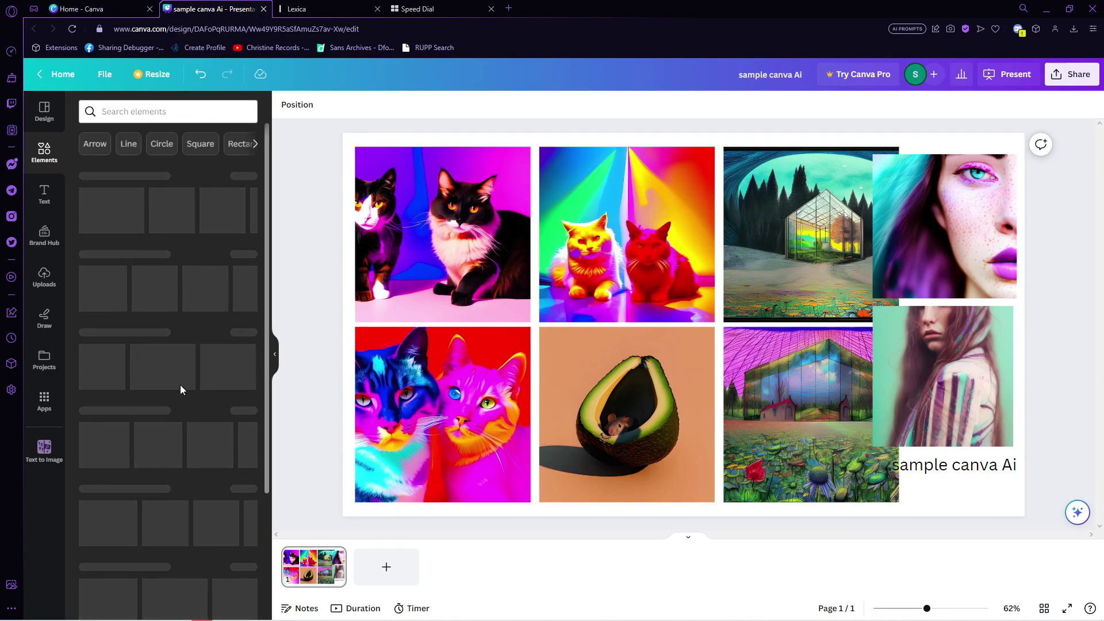
{"action": "left_click", "coordinate": [102, 296]}
{"action": "left_click_drag", "start_coordinate": [706, 326], "coordinate": [760, 379]}
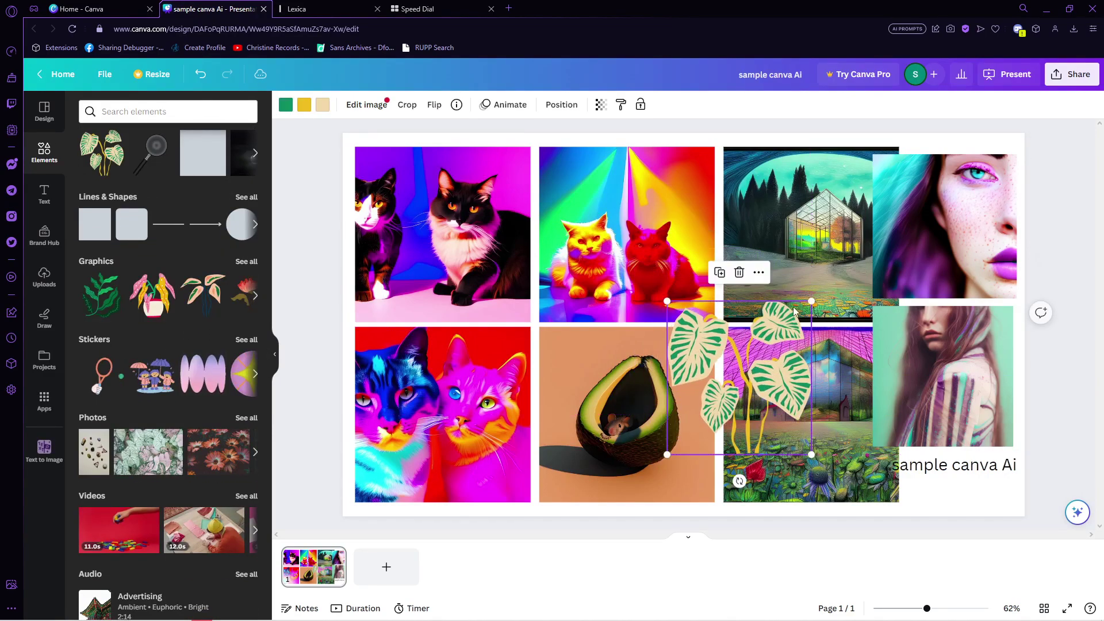
{"action": "left_click_drag", "start_coordinate": [810, 296], "coordinate": [898, 467]}
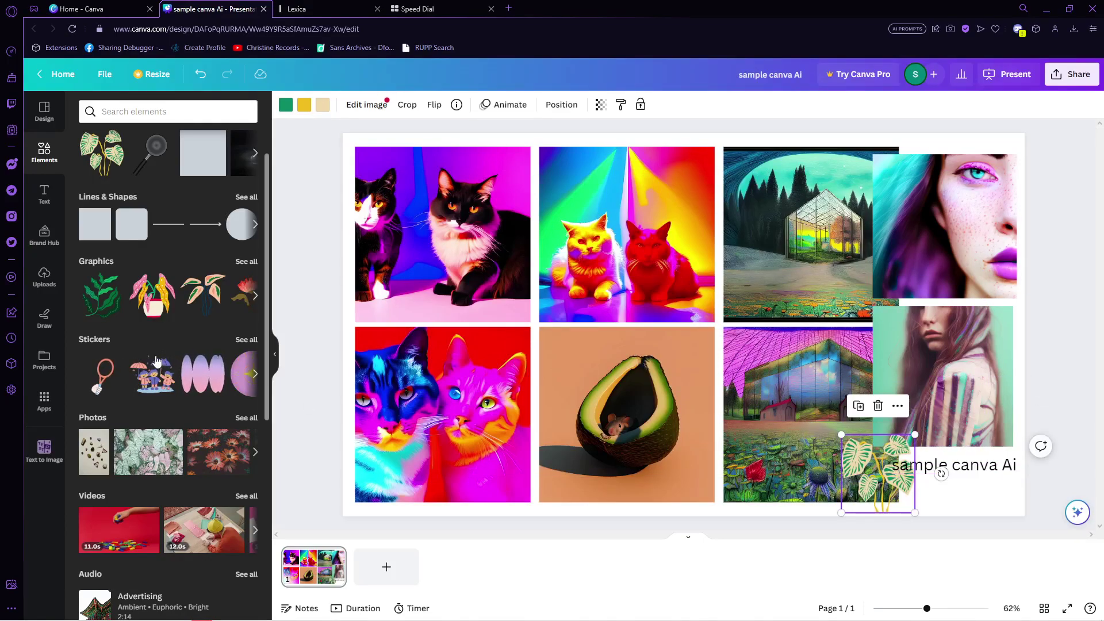
- Add the pink-and-yellow potted plant and the red flower graphics, shrink both and place them along the page's bottom edge beside the leafy plant
{"action": "left_click", "coordinate": [164, 309]}
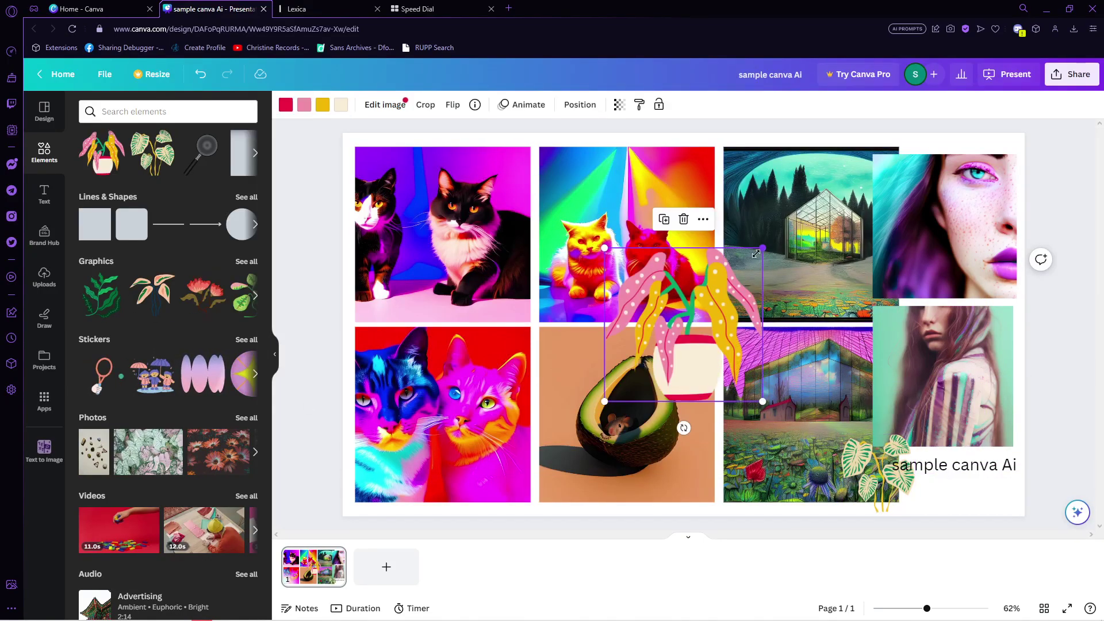
{"action": "left_click_drag", "start_coordinate": [764, 247], "coordinate": [686, 322]}
{"action": "left_click_drag", "start_coordinate": [657, 367], "coordinate": [721, 472]}
{"action": "left_click", "coordinate": [205, 297]}
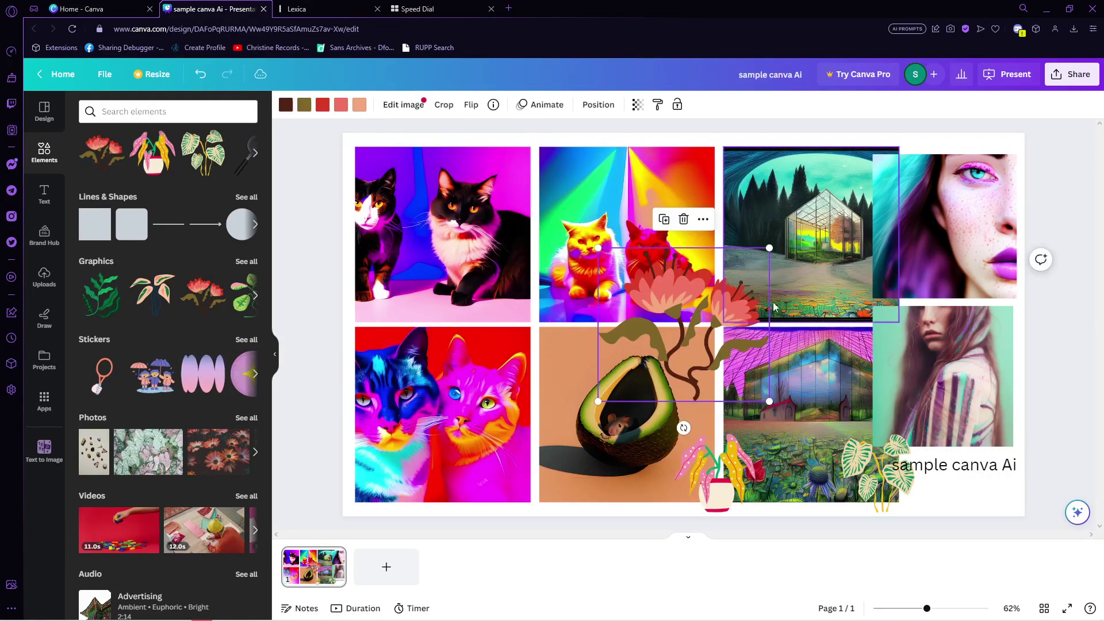
{"action": "left_click_drag", "start_coordinate": [598, 253], "coordinate": [827, 487]}
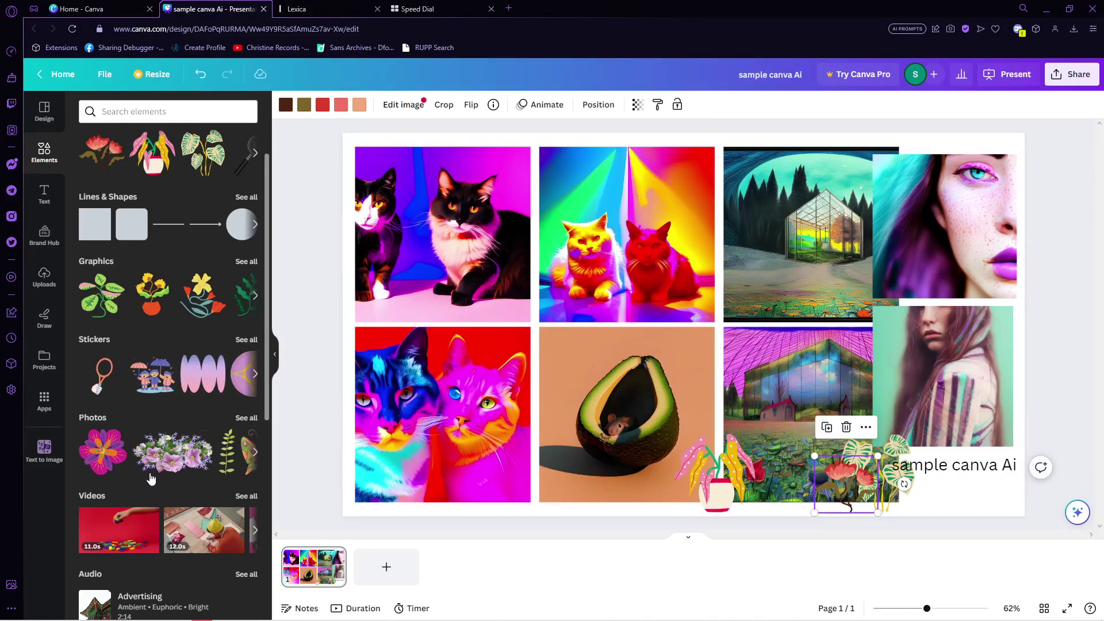
- Add the yellow flowers in an orange pot and place them between the potted plant and the red flowers at the page's bottom
{"action": "left_click", "coordinate": [149, 293]}
{"action": "left_click_drag", "start_coordinate": [691, 335], "coordinate": [789, 438]}
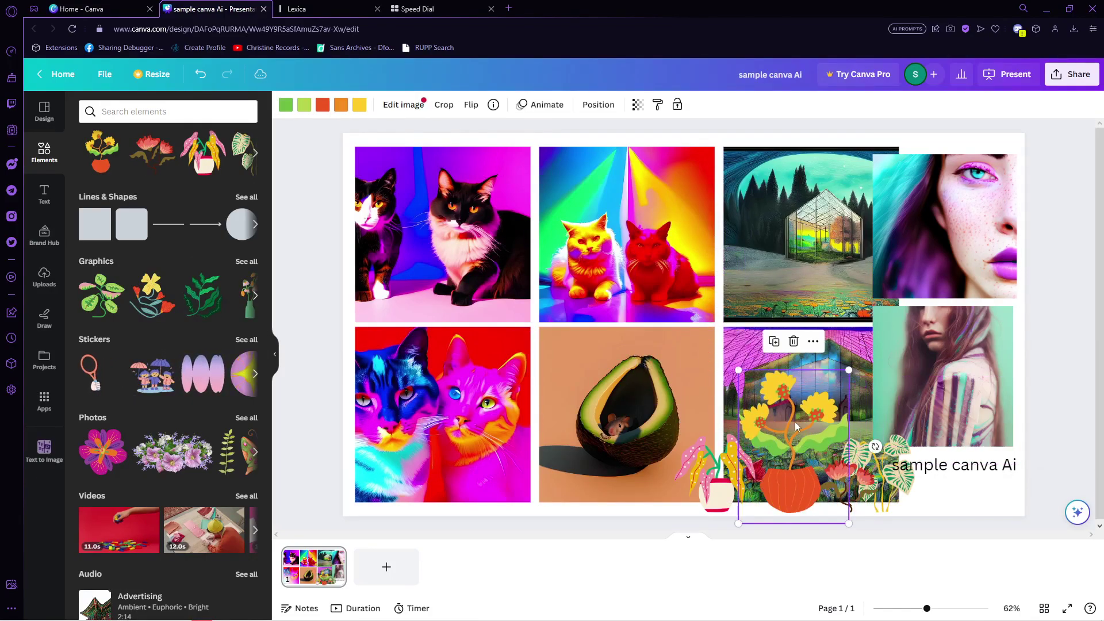
{"action": "left_click", "coordinate": [850, 369]}
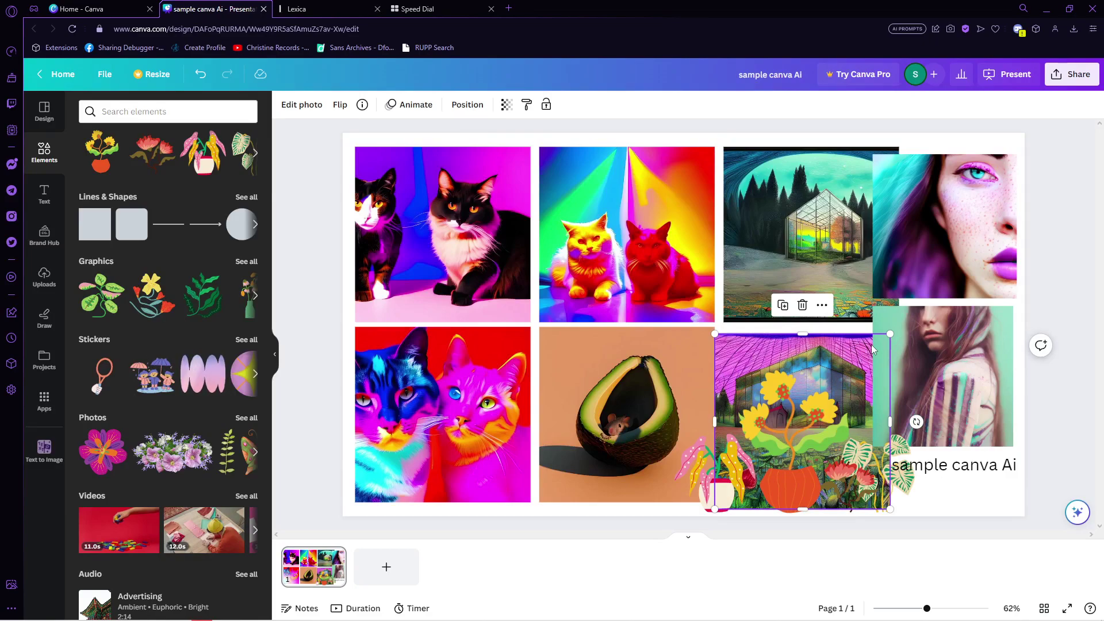